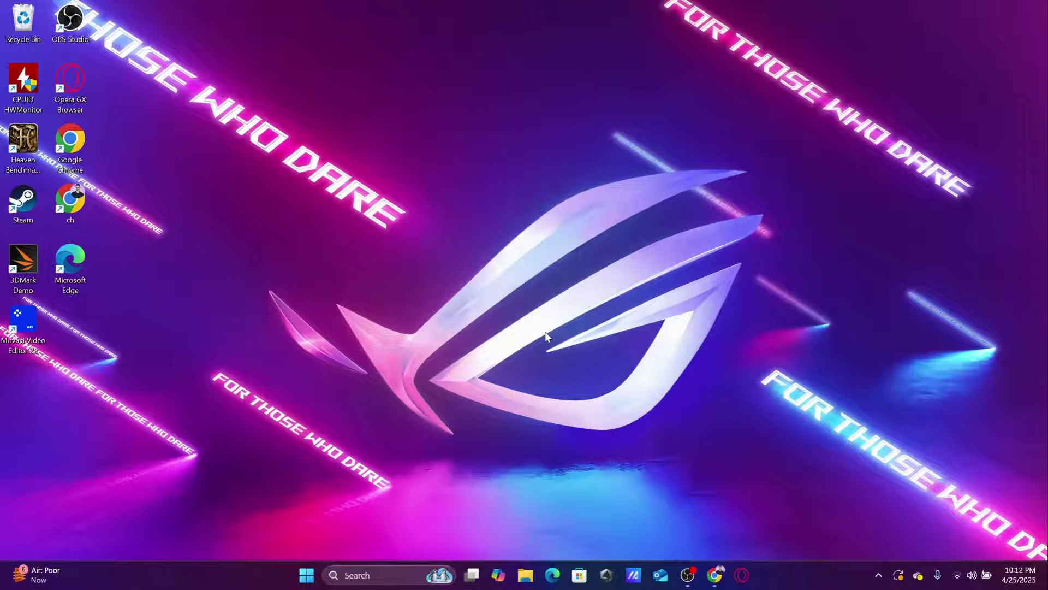
Step: Open File Explorer maximized on the Downloads folder
left_click(525, 575)
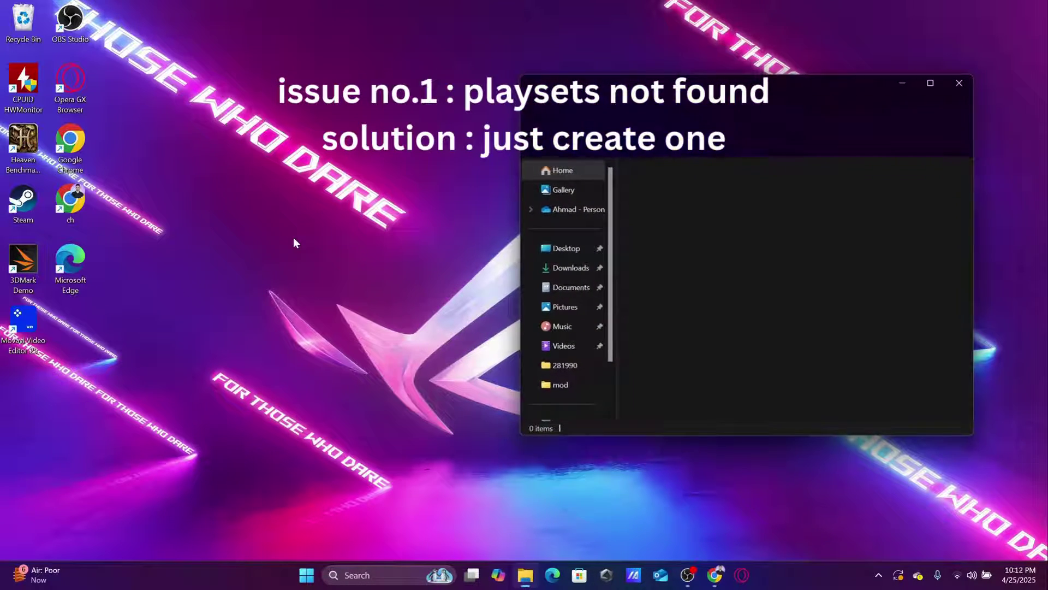
left_click(943, 81)
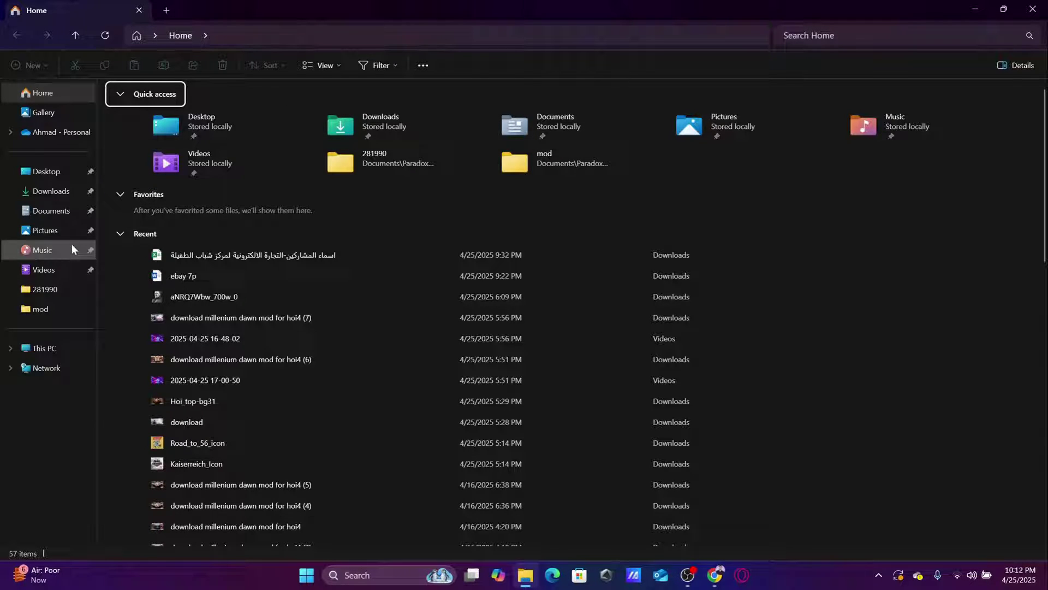
left_click(60, 191)
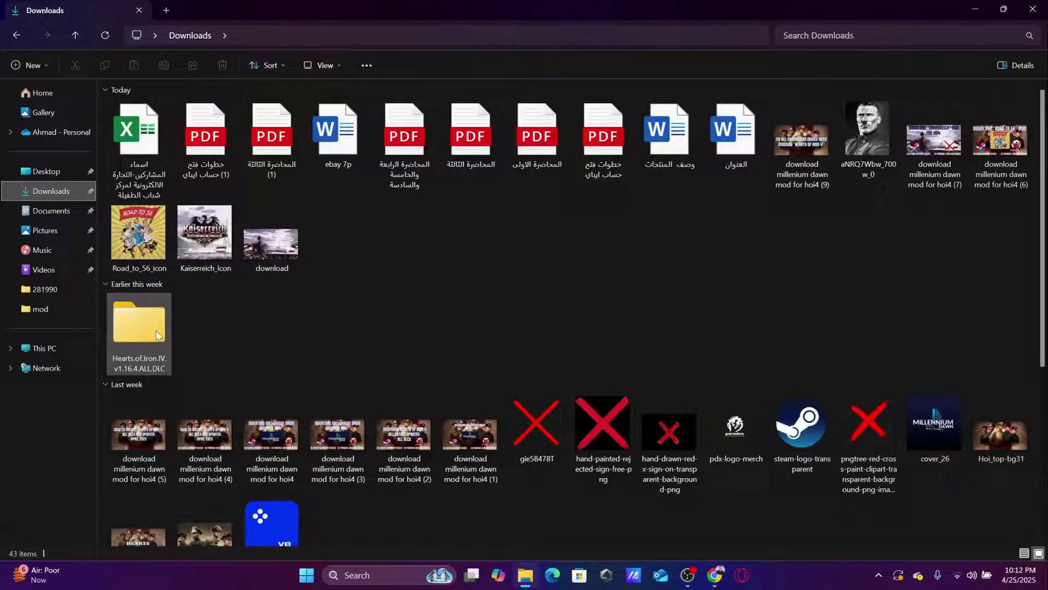
Step: Run dowser from the innermost Hearts.of.Iron.IV.v1.16.4.ALL.DLC folder
double_click(139, 325)
double_click(200, 122)
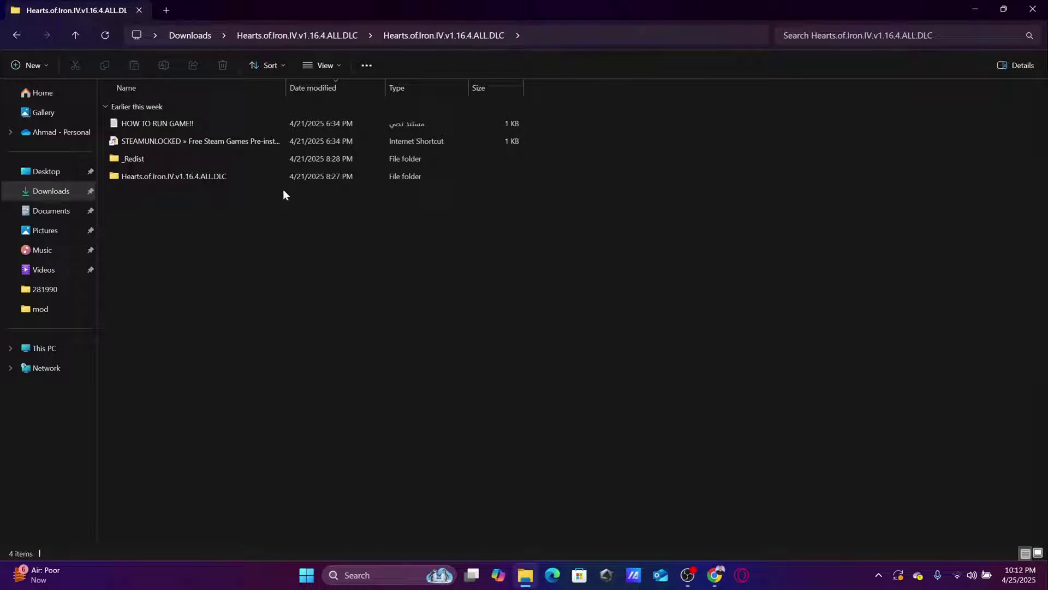
double_click(191, 180)
scroll(169, 353, "down", 2)
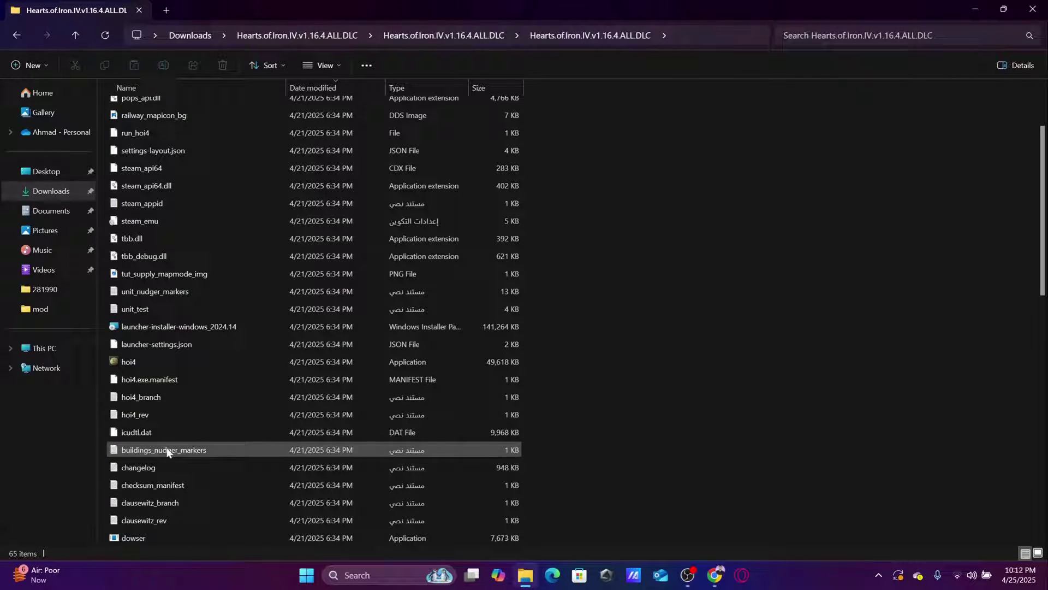
scroll(168, 326, "down", 2)
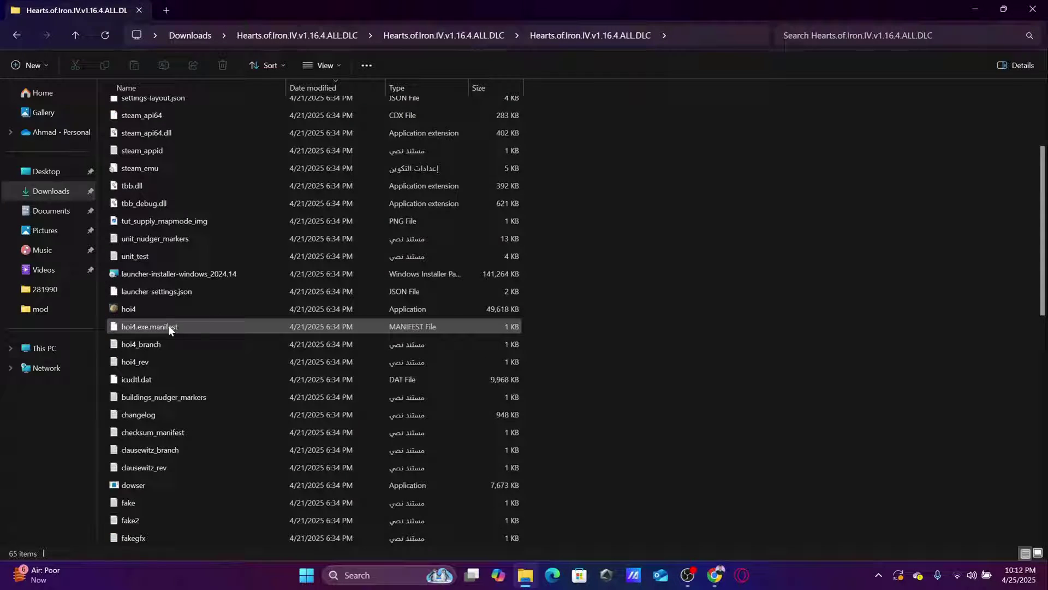
double_click(166, 434)
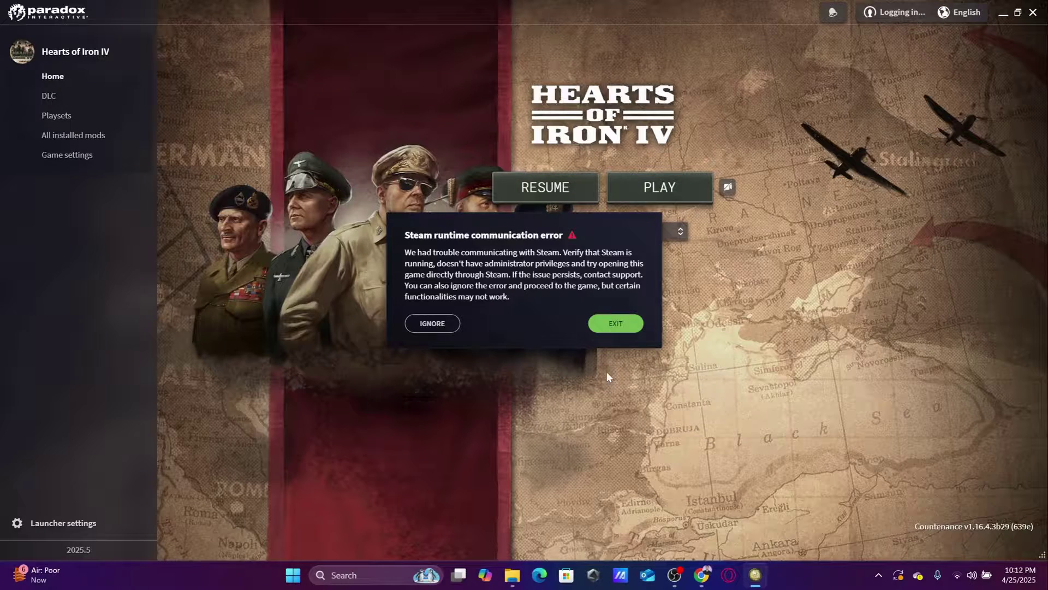
Step: Ignore the Steam runtime error and switch to Chrome's steamunlocked download tab
left_click(429, 325)
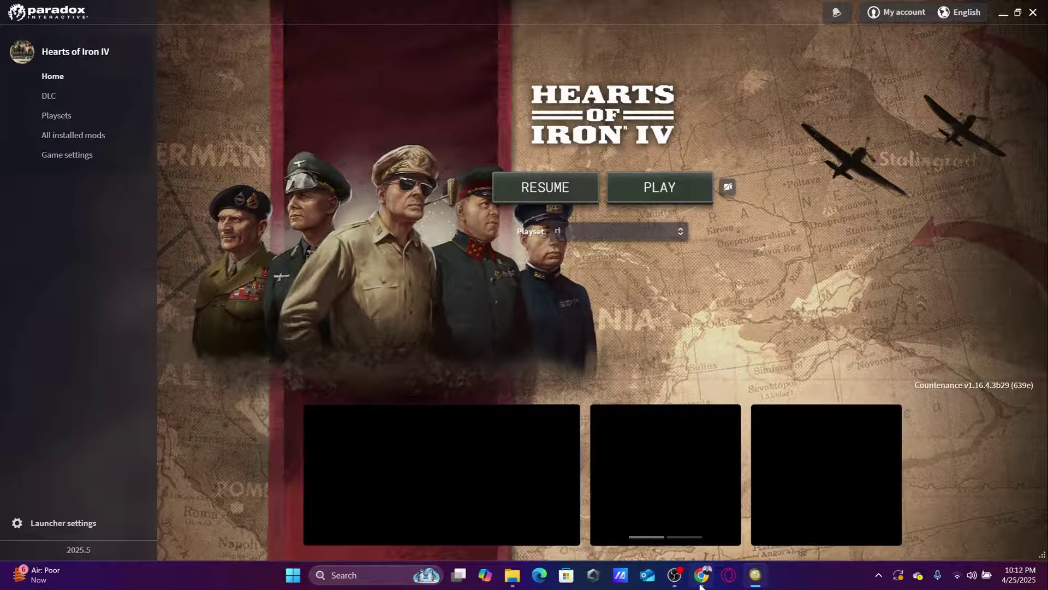
left_click(825, 475)
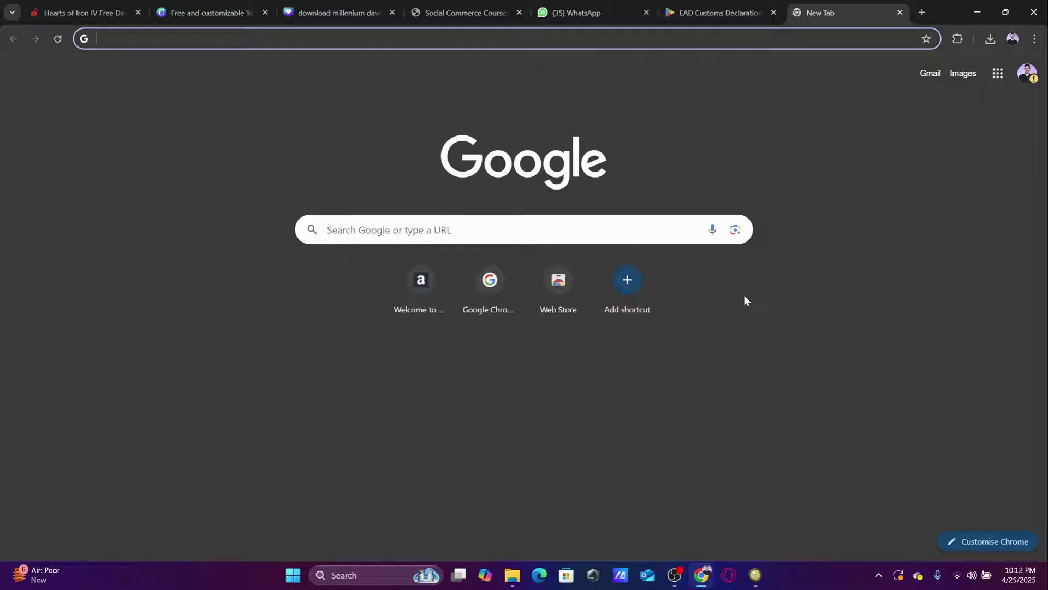
left_click(91, 6)
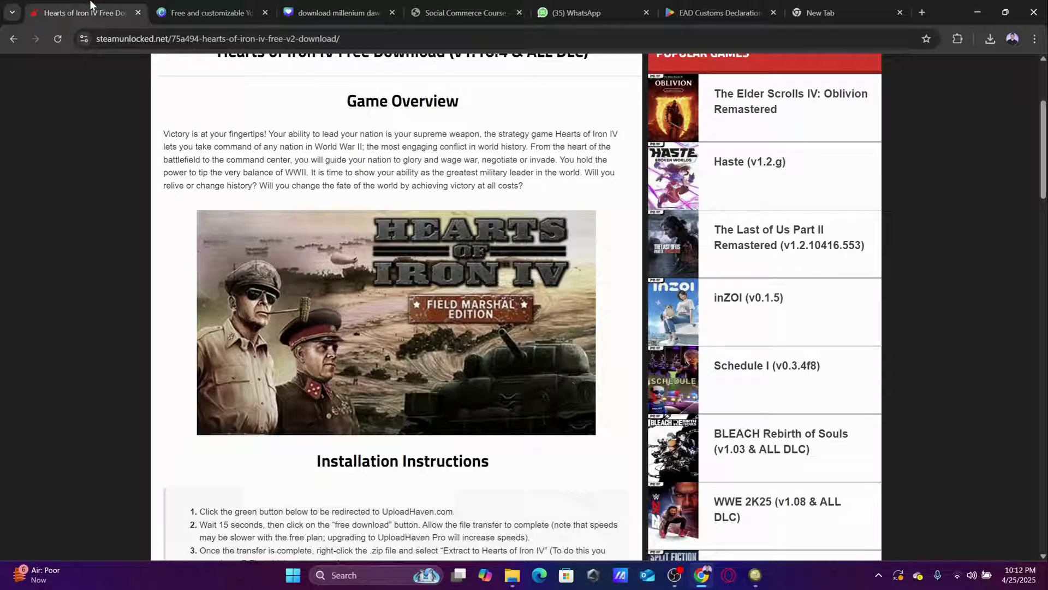
scroll(218, 218, "up", 3)
left_click_drag(206, 240, 346, 236)
left_click(427, 241)
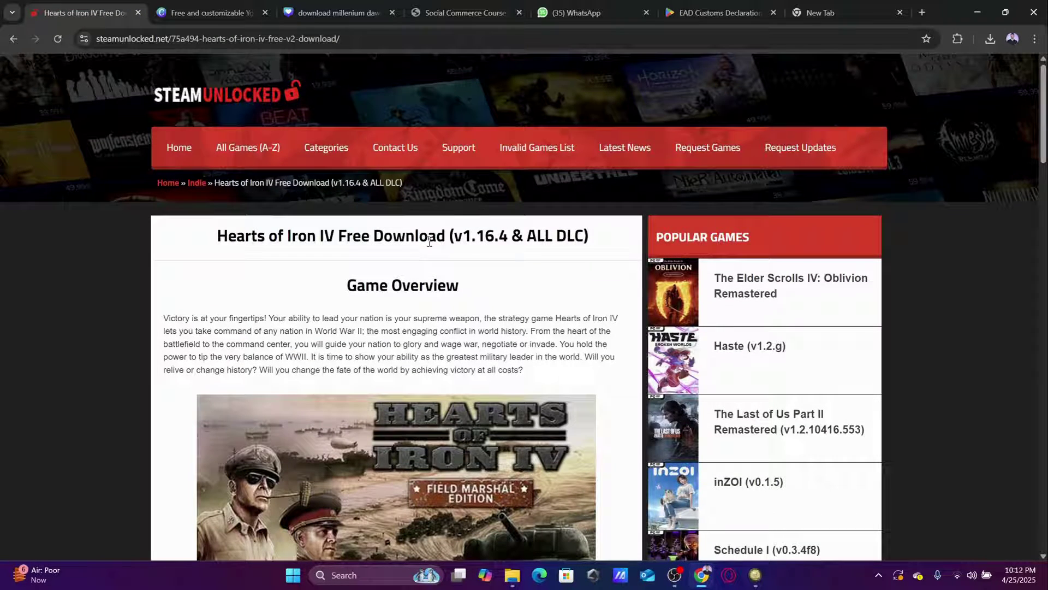
Step: Confirm v1.16.4 in the download page title, then return to the Hearts of Iron IV launcher
left_click(169, 39)
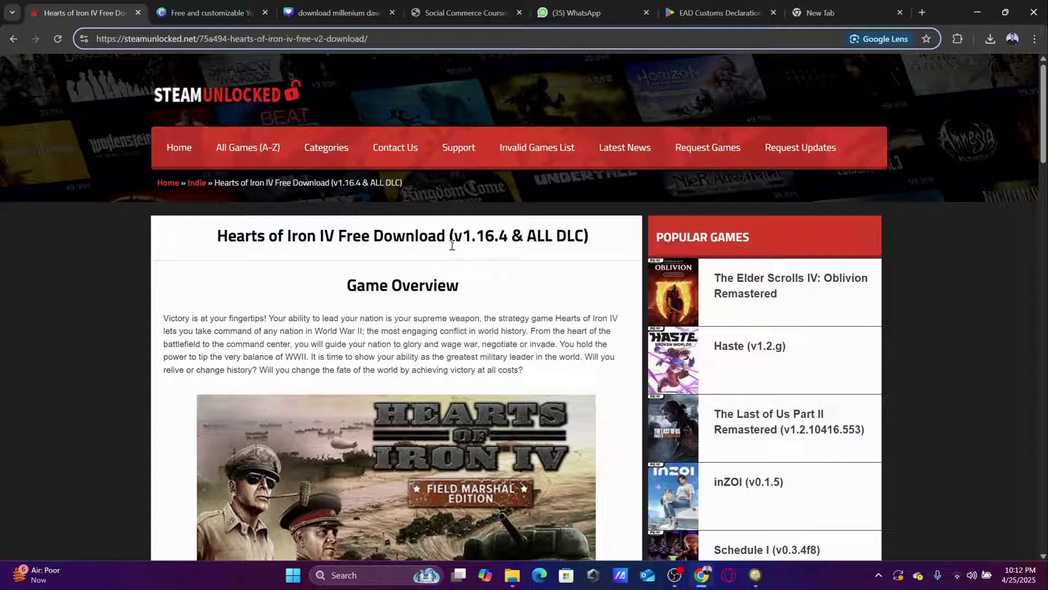
left_click_drag(453, 236, 509, 245)
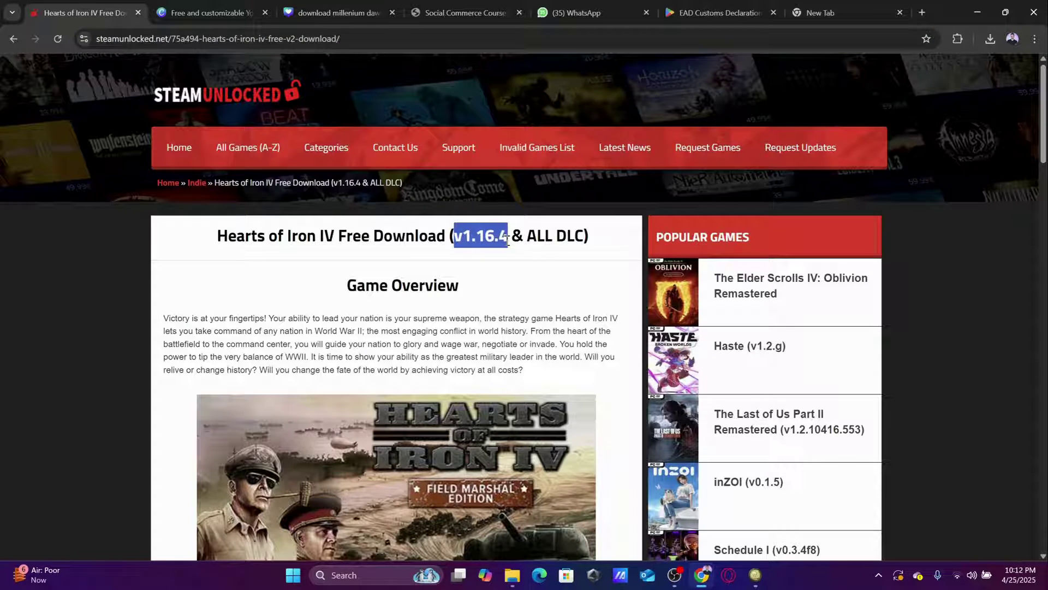
left_click(507, 242)
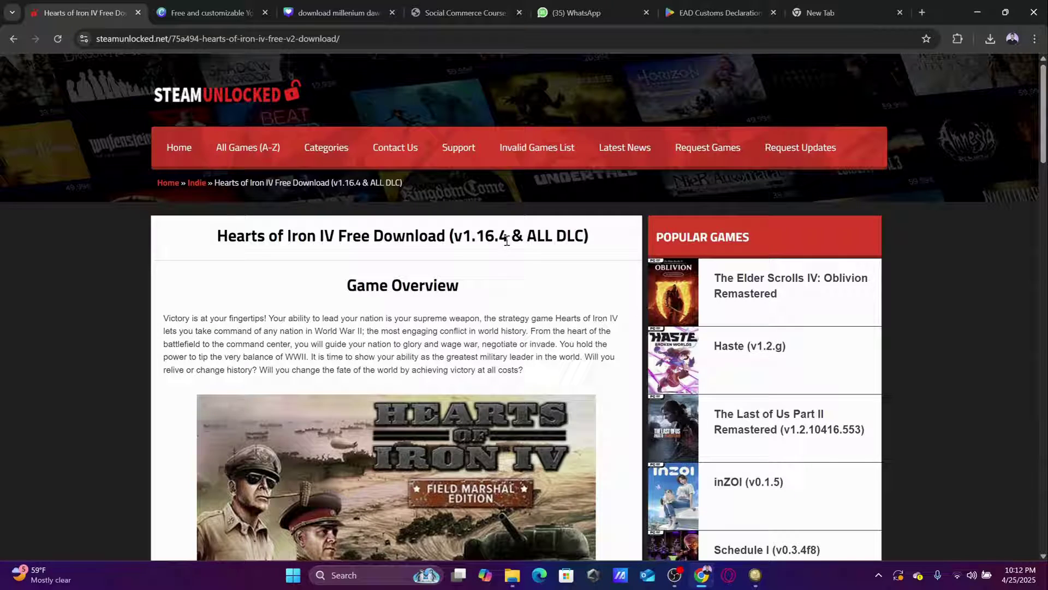
left_click_drag(507, 241, 453, 237)
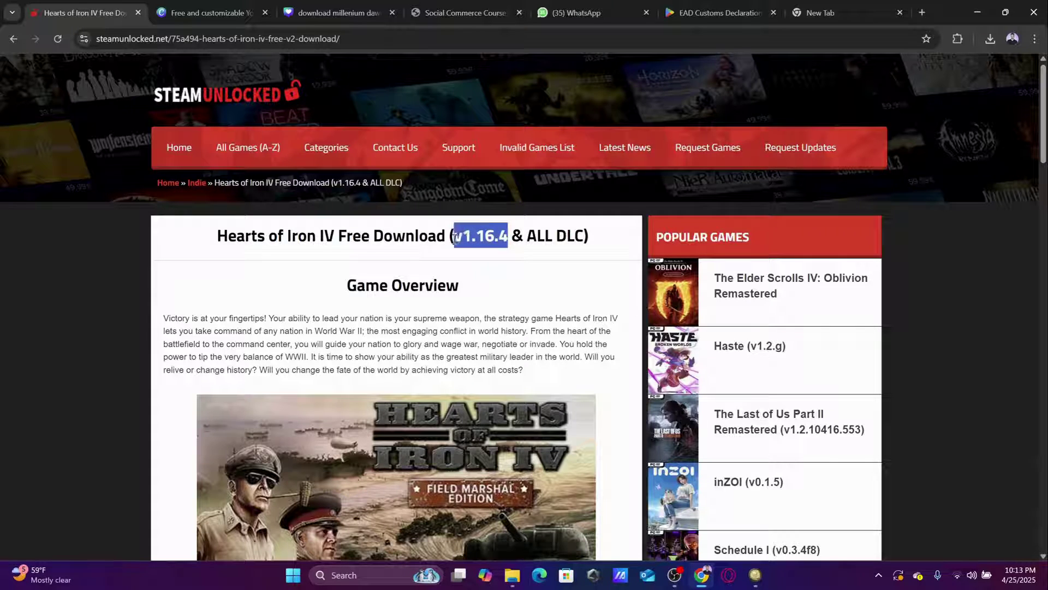
left_click(524, 237)
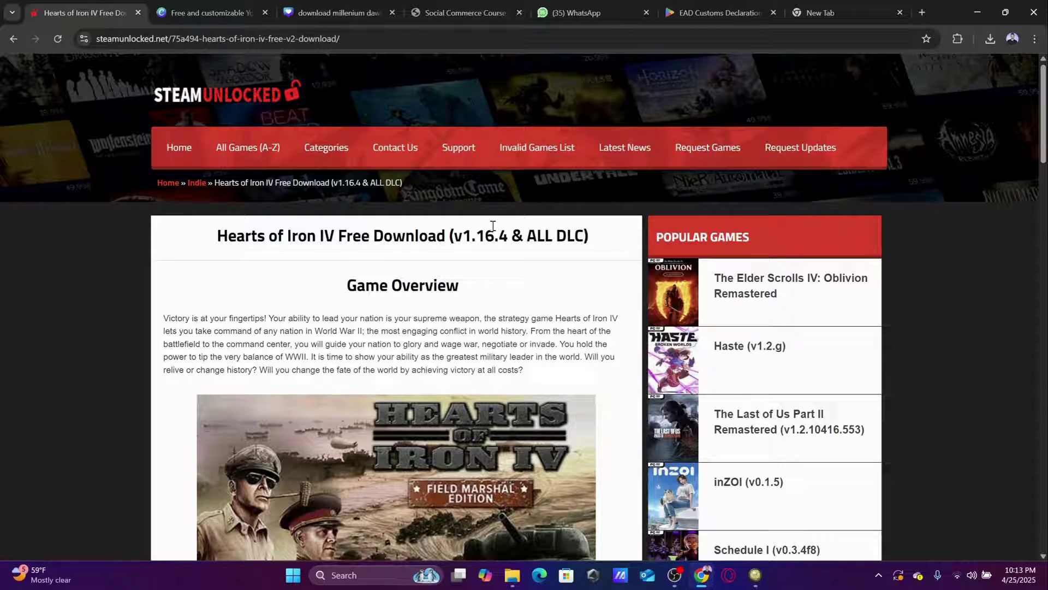
left_click_drag(510, 239, 453, 236)
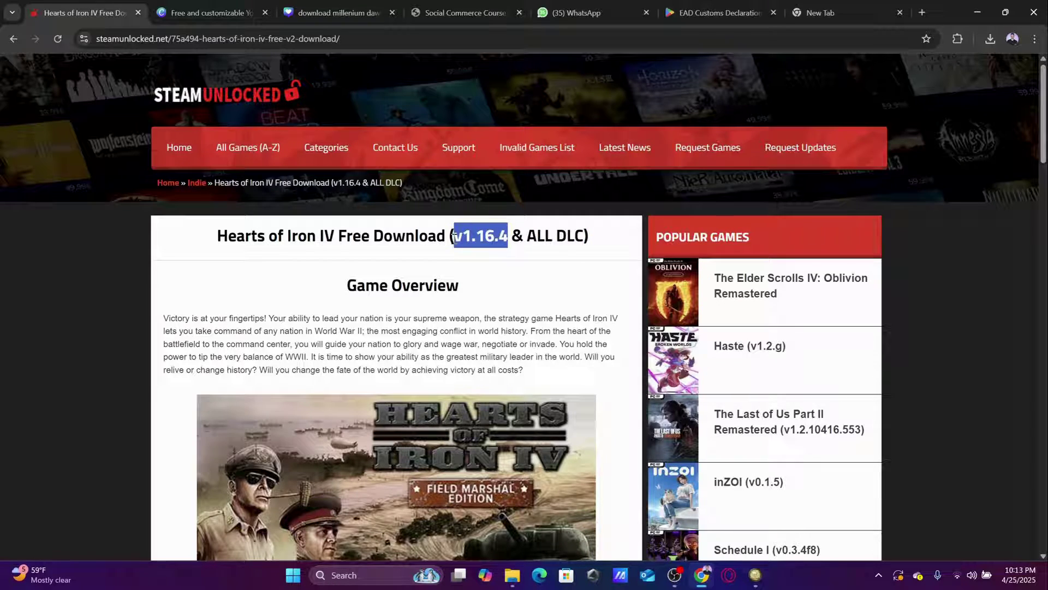
left_click(469, 269)
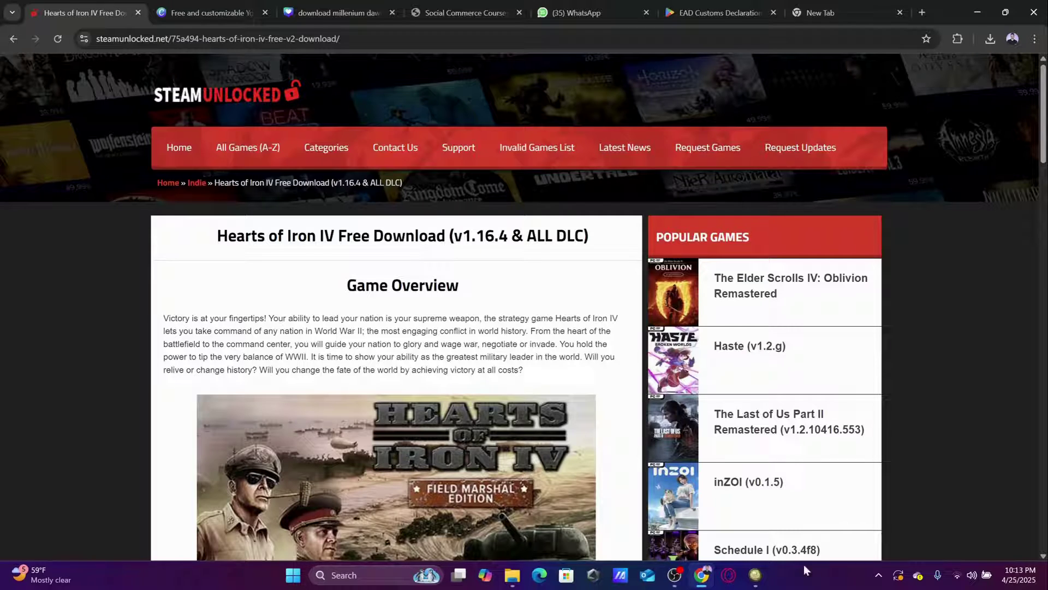
left_click(755, 575)
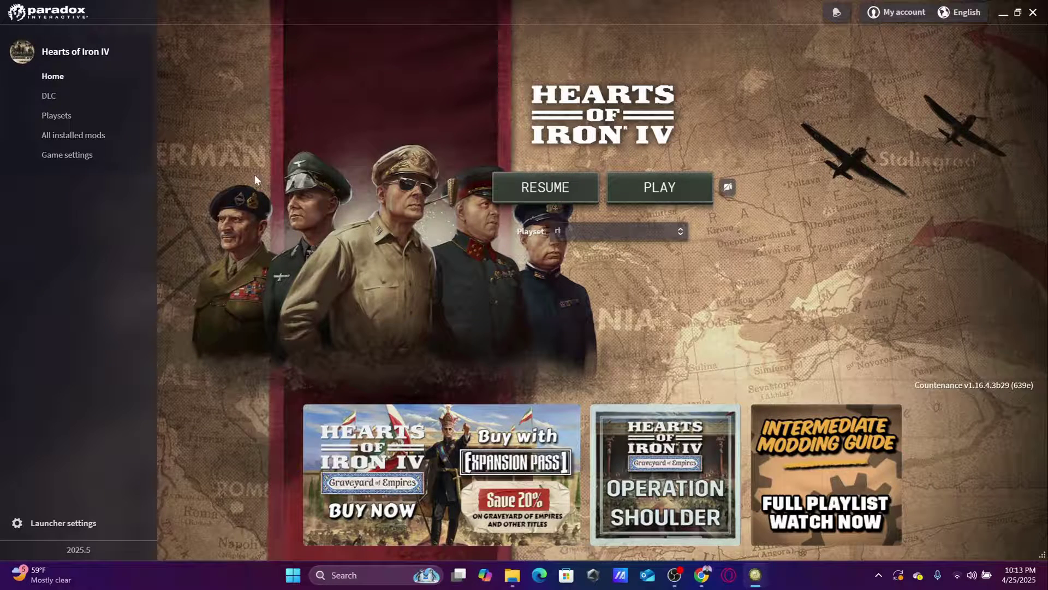
Step: Add a new empty playset named 'whtevr' from the Home playset list
left_click(96, 116)
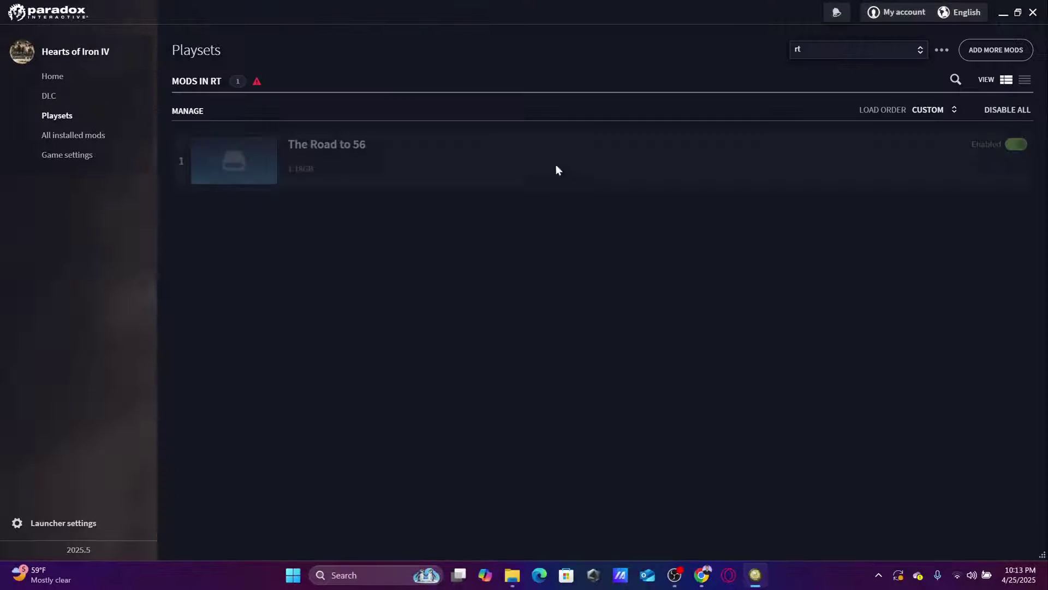
left_click(104, 77)
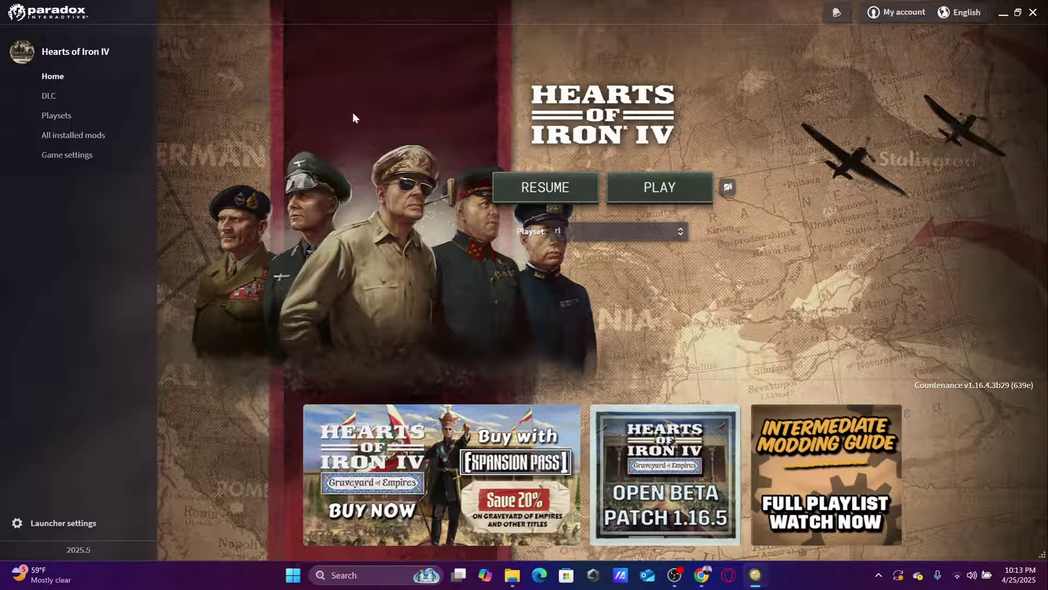
left_click(578, 233)
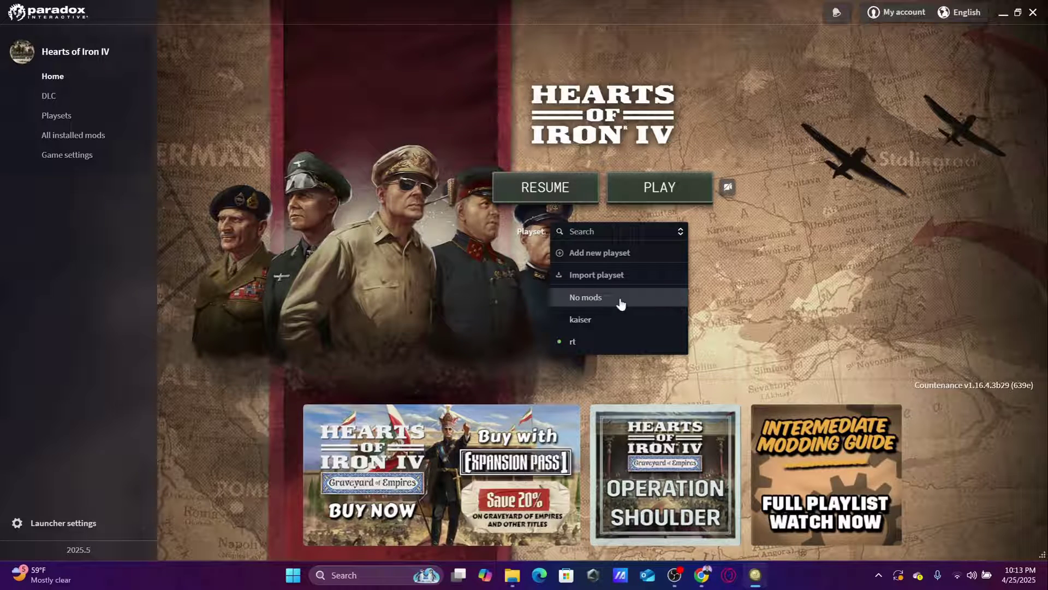
left_click(634, 253)
left_click(496, 291)
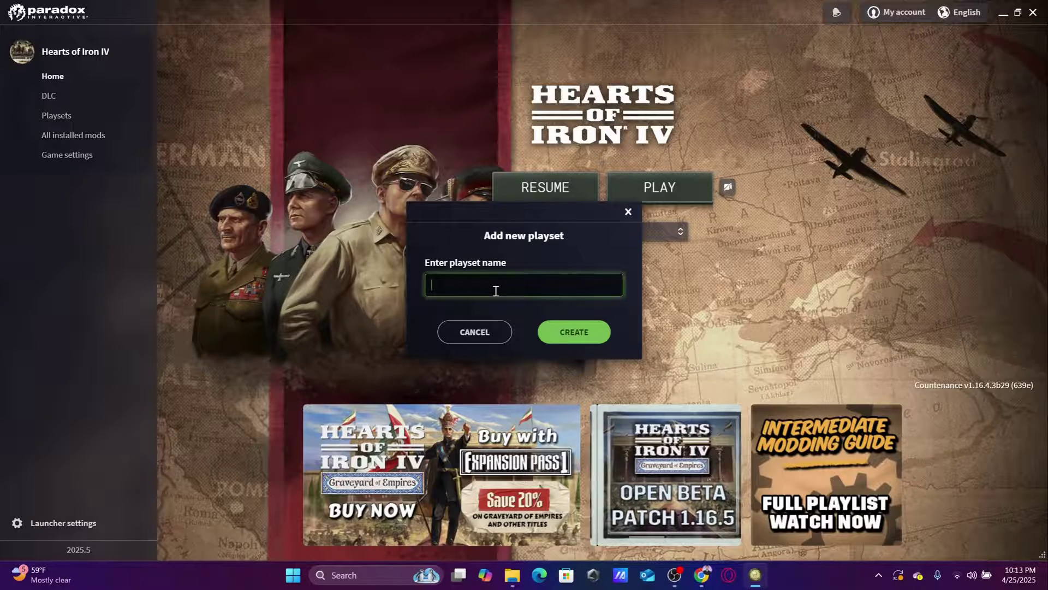
type("wh")
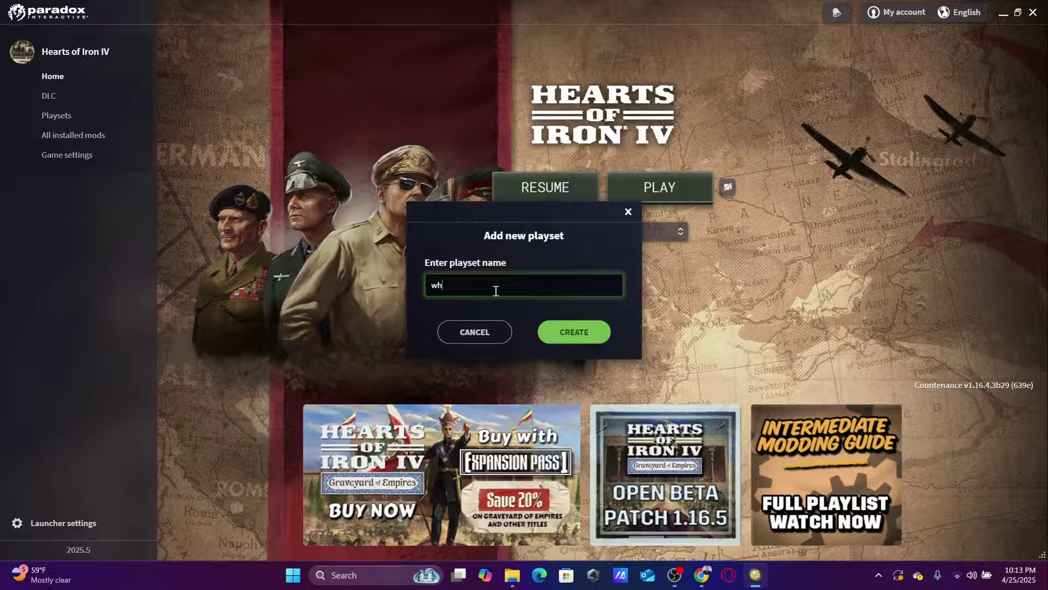
type("tevr")
left_click(581, 339)
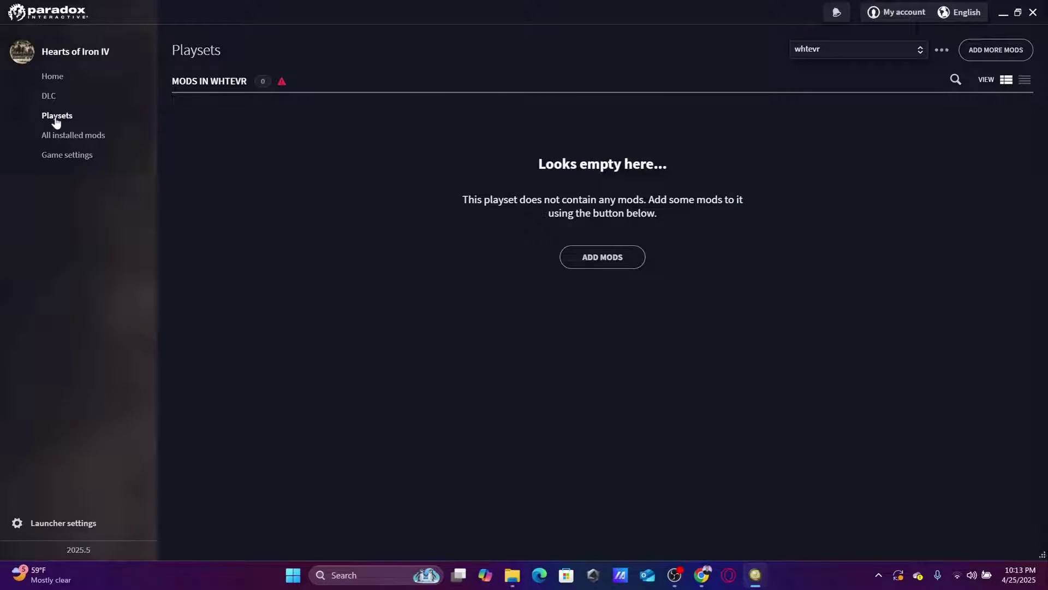
Step: Add The Road to 56 mod to the whtevr playset
left_click(603, 257)
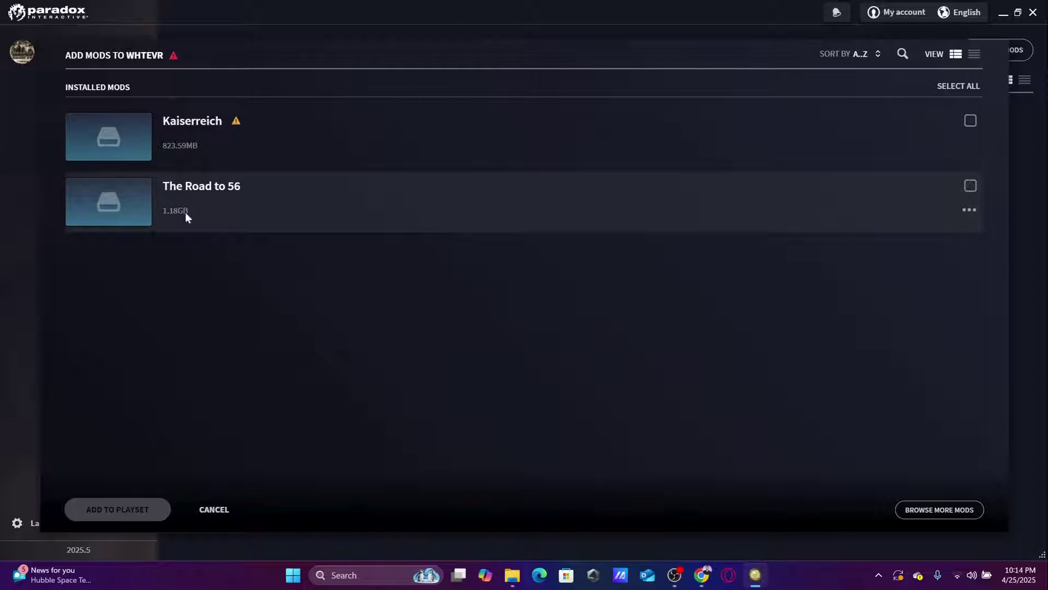
left_click(969, 189)
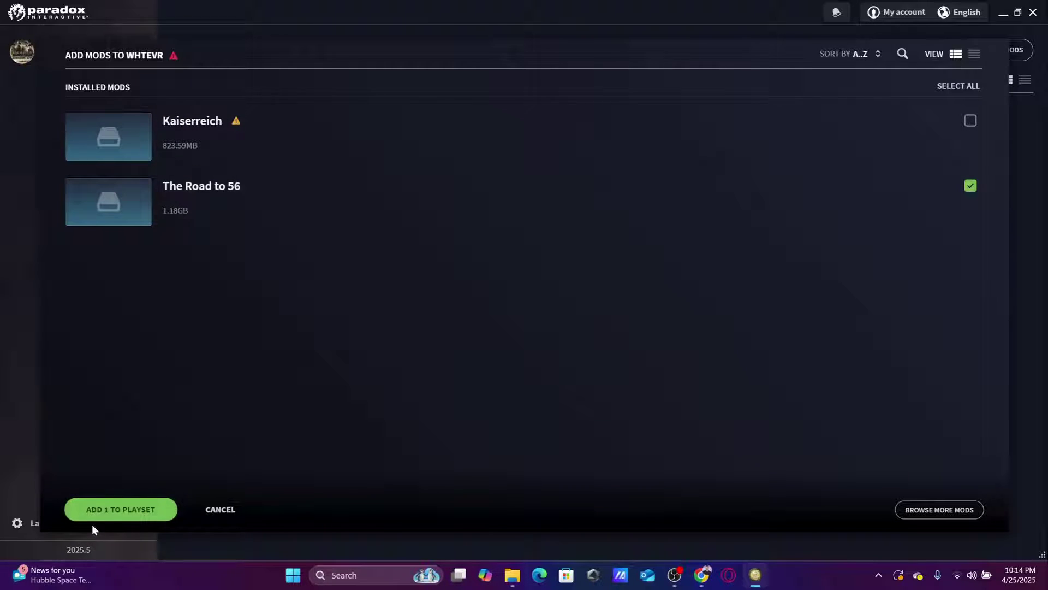
left_click(112, 509)
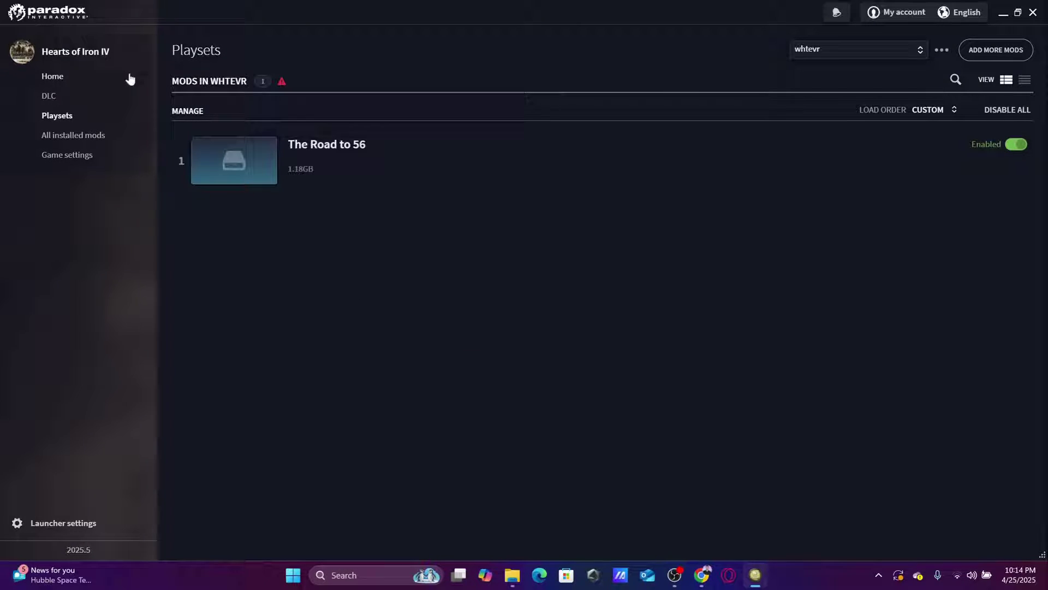
Step: Choose whtevr as the launch playset on Home, then bring Chrome forward
left_click(91, 77)
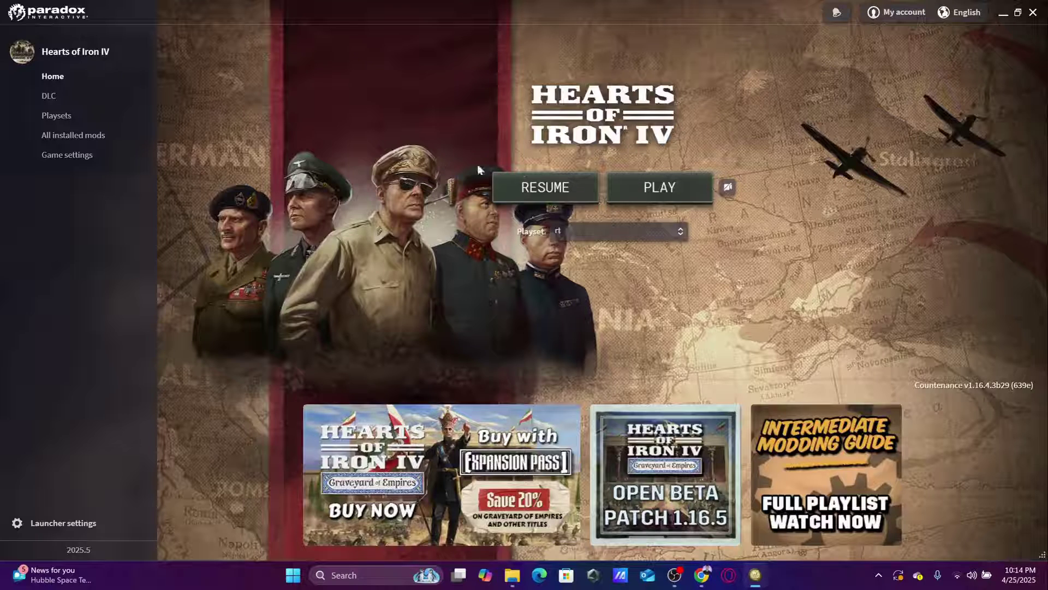
left_click(625, 231)
scroll(604, 342, "down", 2)
left_click(625, 355)
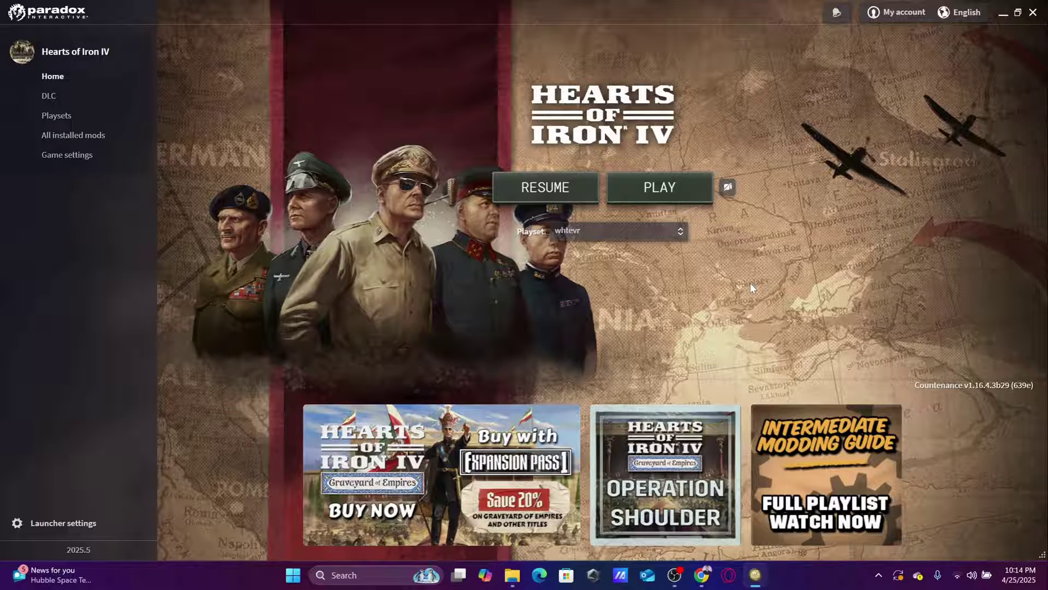
left_click(702, 575)
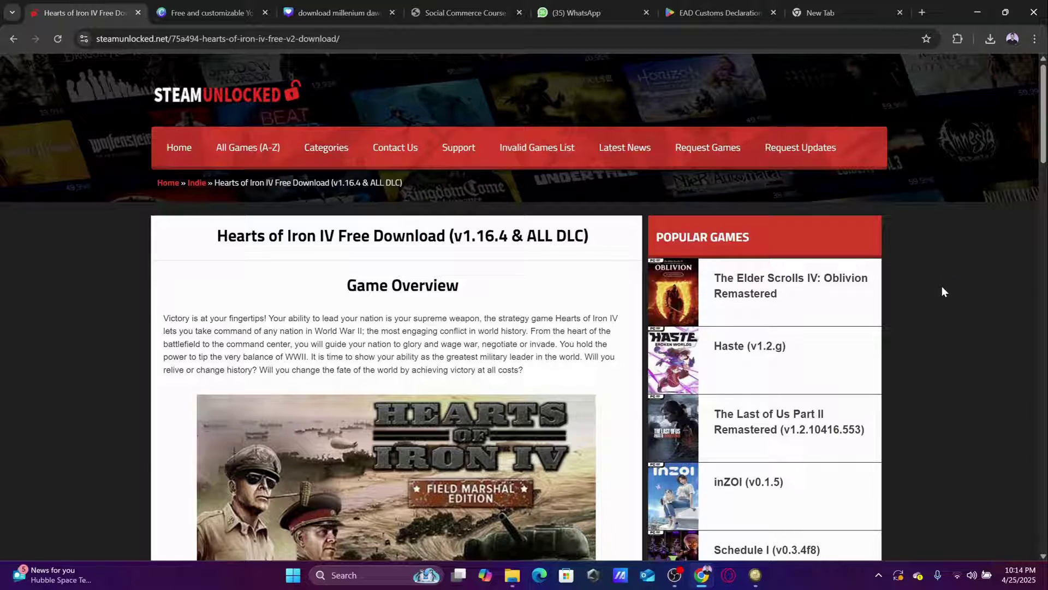
Step: Check v1.16.4 in the title, then search 'top mods hoi4' and open TOP-Mods' HOI4 page
left_click_drag(453, 242, 506, 244)
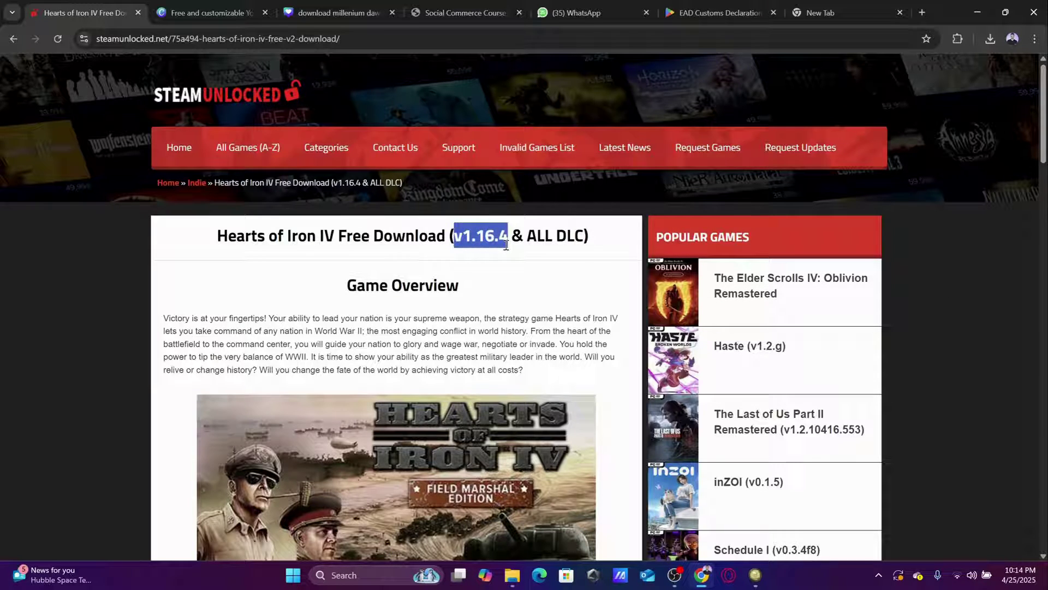
left_click(513, 274)
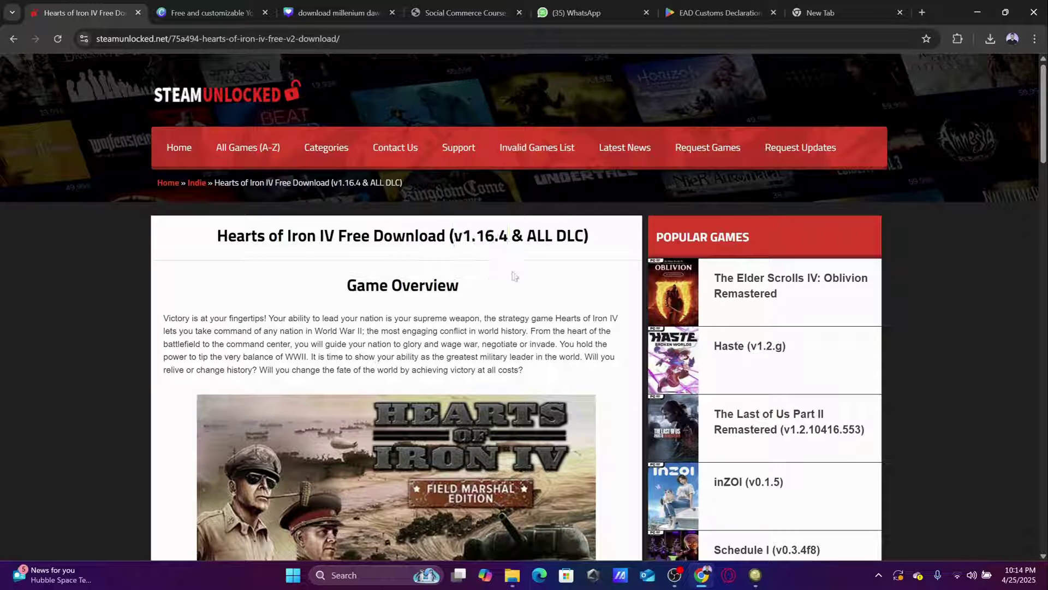
left_click(859, 6)
left_click(429, 42)
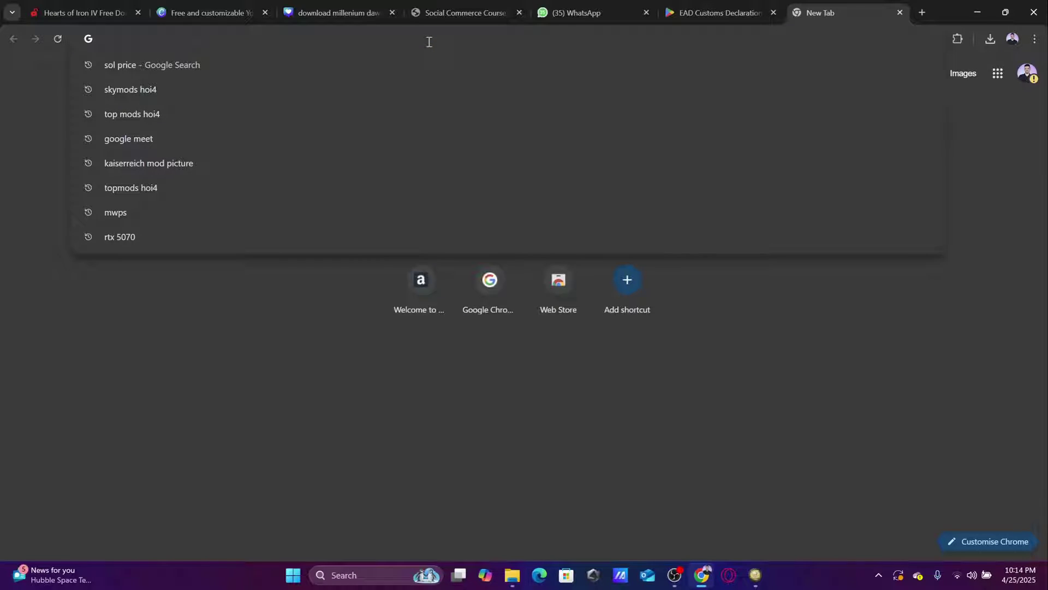
type("top mods")
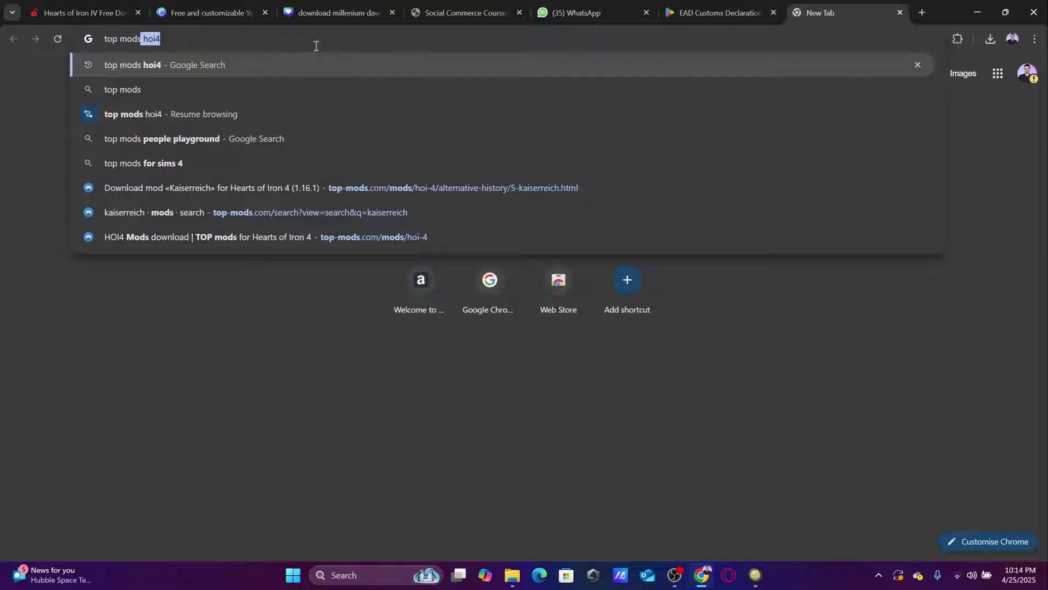
left_click(131, 65)
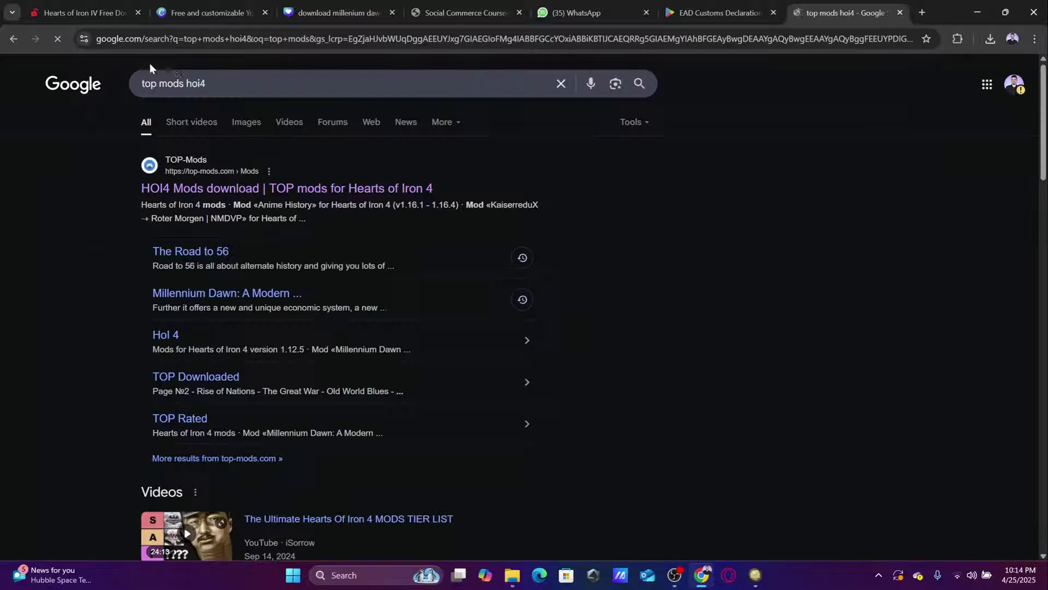
left_click(197, 191)
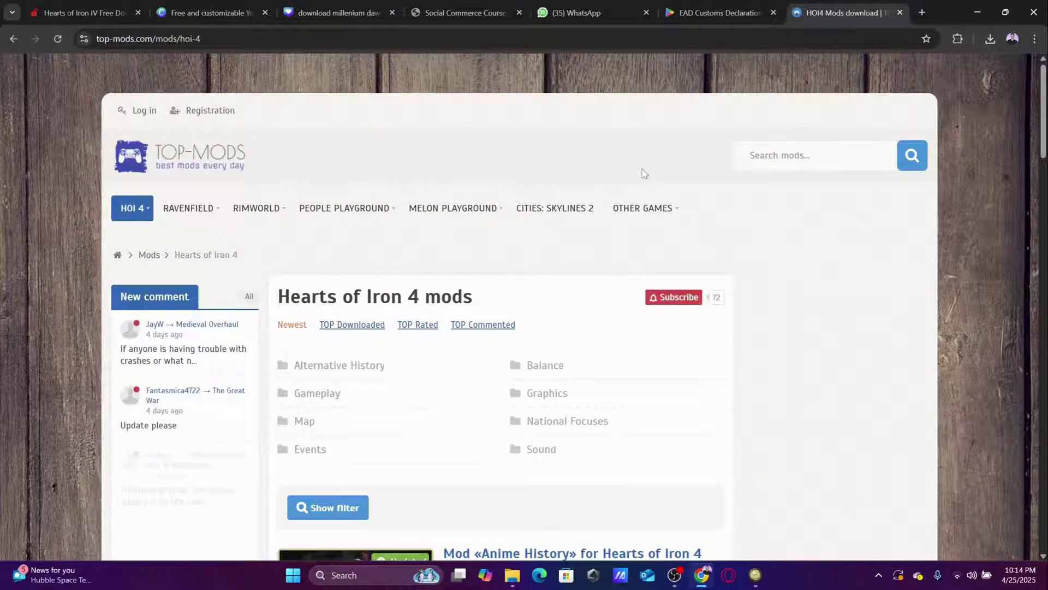
Step: Open the KaiserreduX → Roter Morgen | NMDVP page and view its Previous versions
scroll(482, 293, "down", 12)
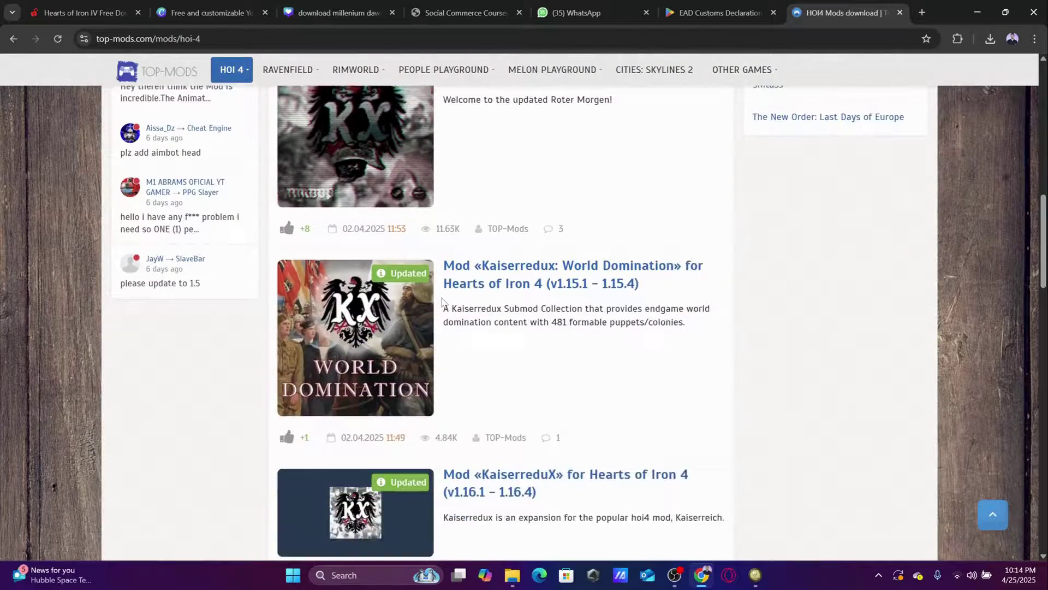
scroll(560, 168, "up", 2)
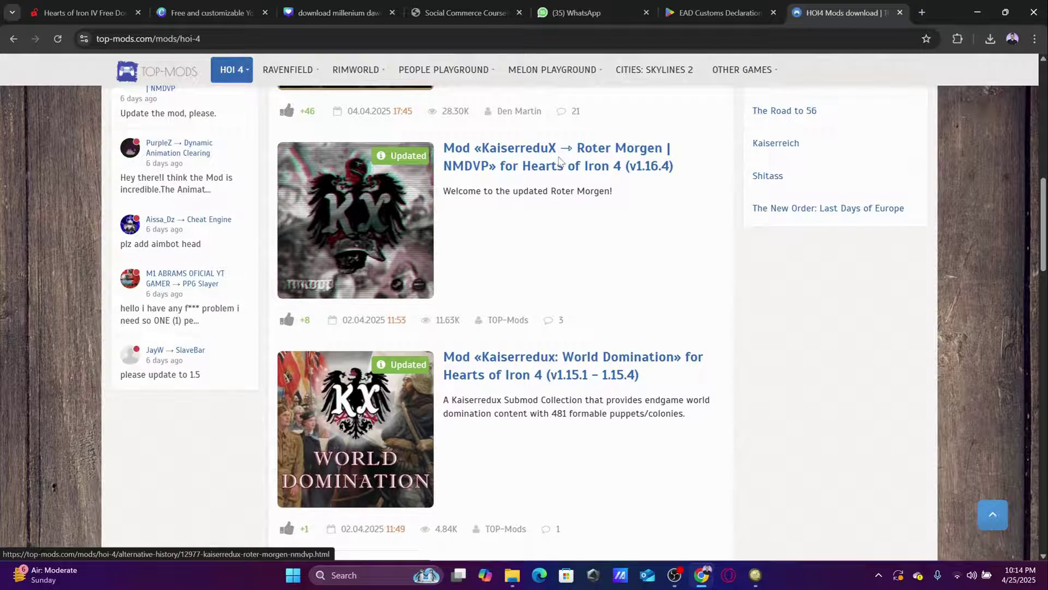
left_click(559, 161)
scroll(527, 385, "down", 2)
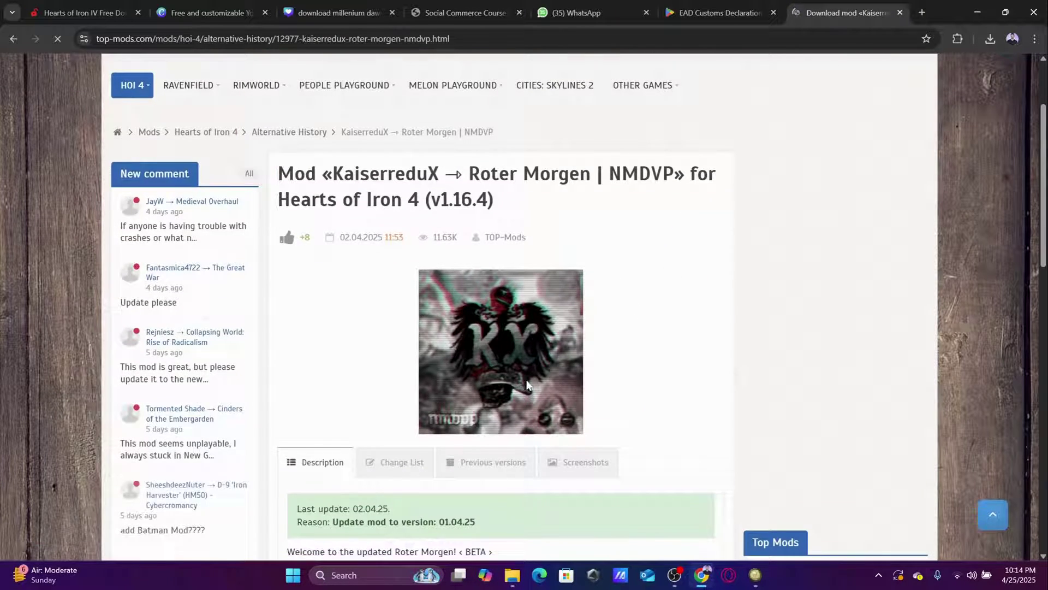
scroll(527, 384, "down", 3)
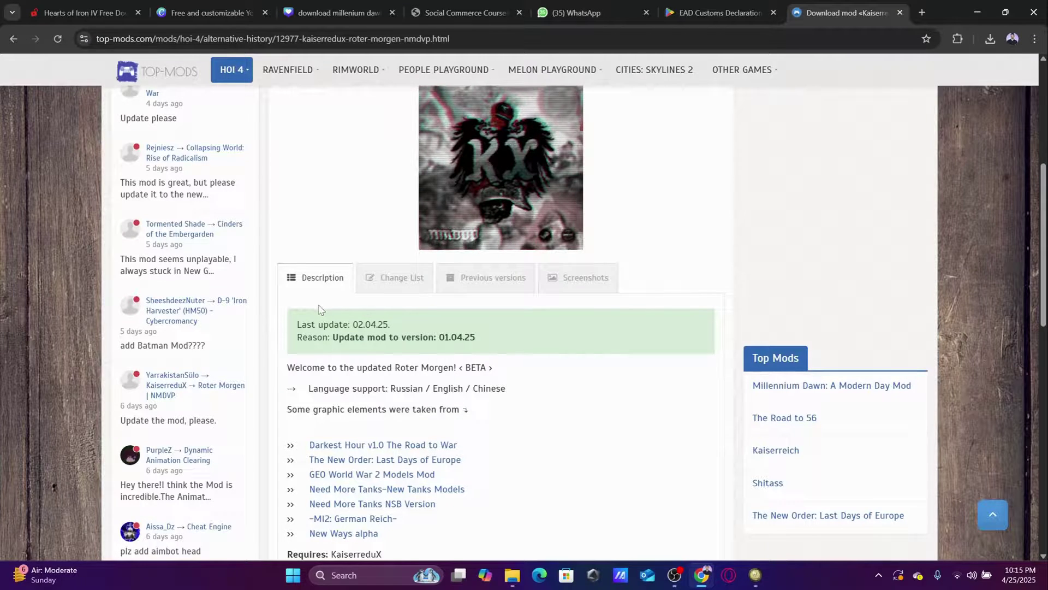
scroll(513, 345, "down", 4)
scroll(535, 347, "up", 1)
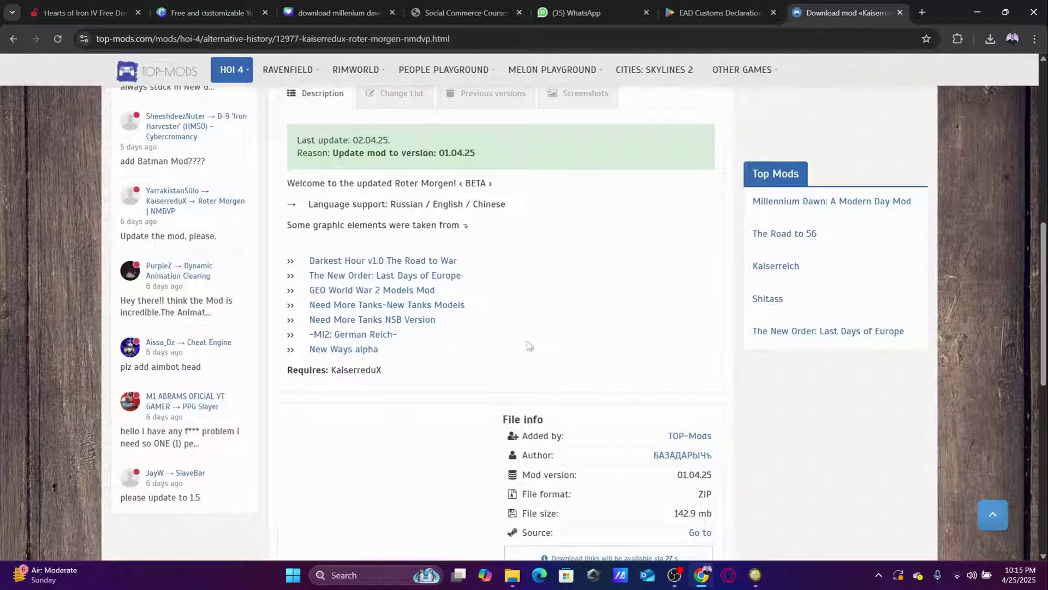
scroll(545, 352, "down", 2)
scroll(563, 364, "up", 1)
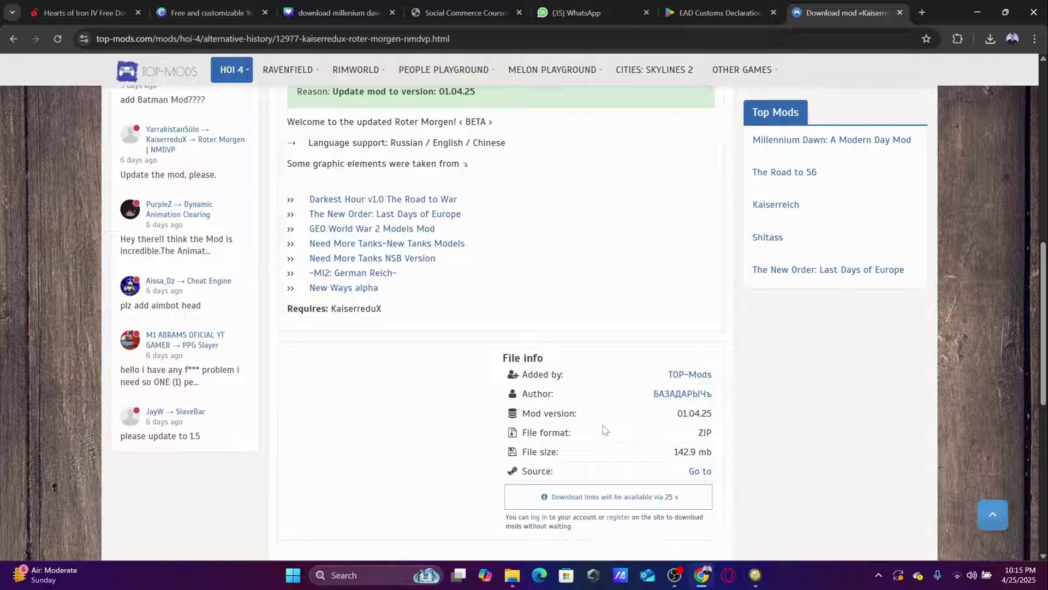
scroll(352, 262, "up", 3)
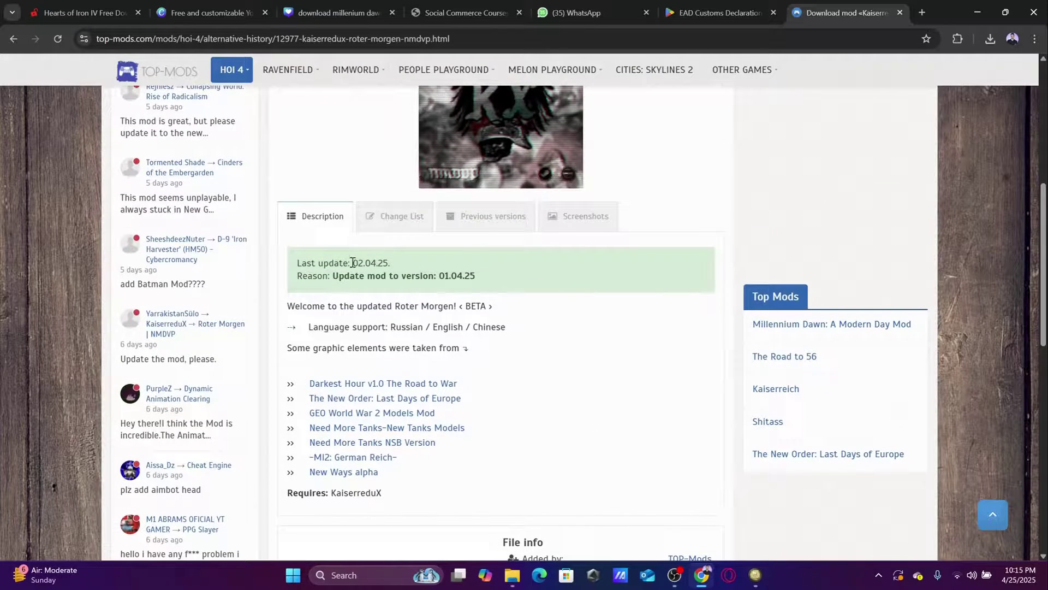
left_click(478, 216)
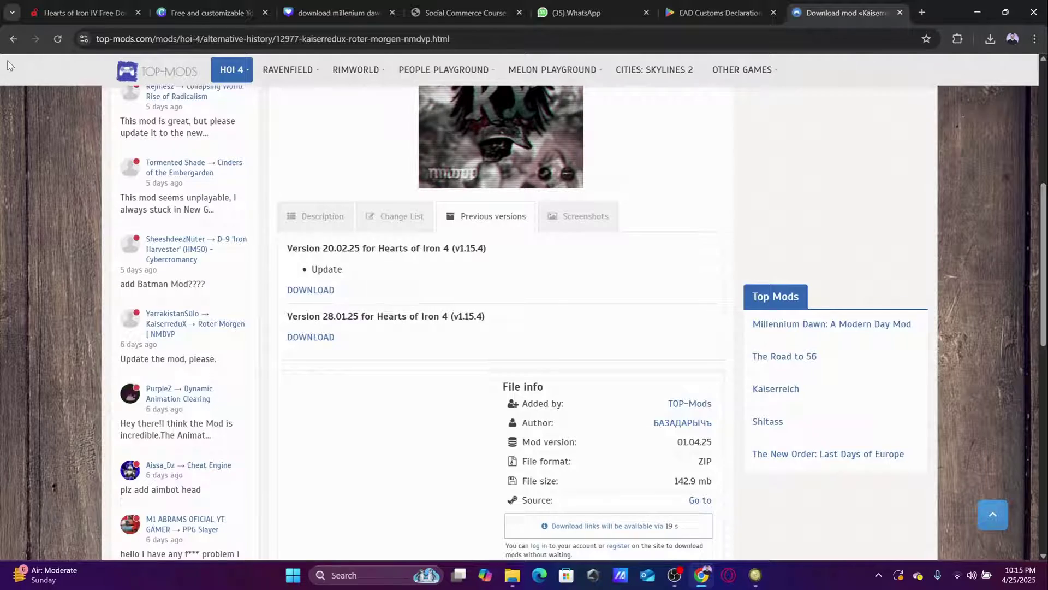
scroll(344, 241, "up", 6)
Step: Go back to the HOI4 list and search Top-Mods for 'kaiserreich'
left_click(14, 38)
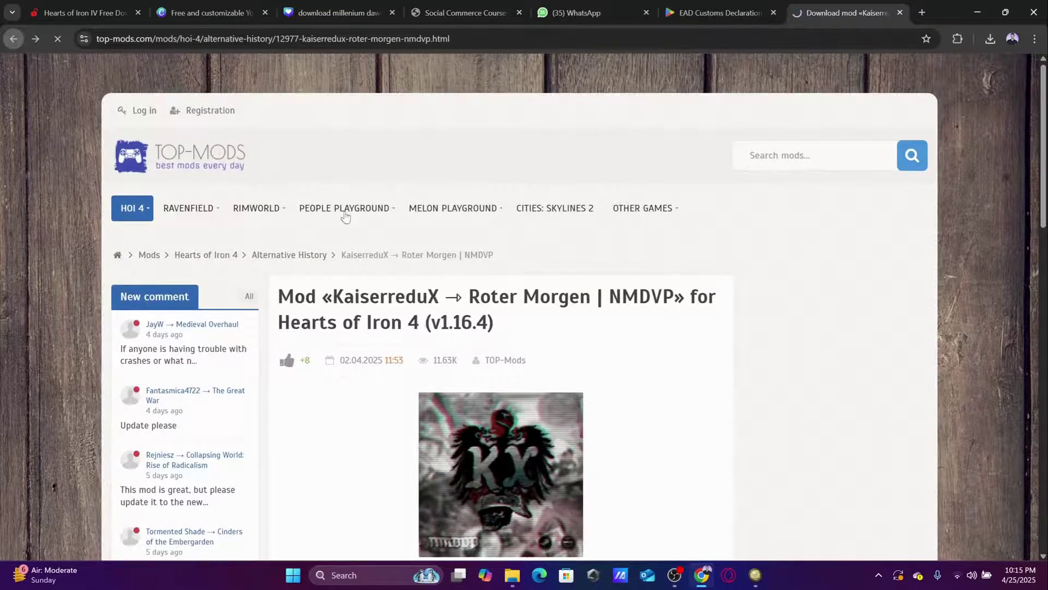
scroll(714, 301, "down", 20)
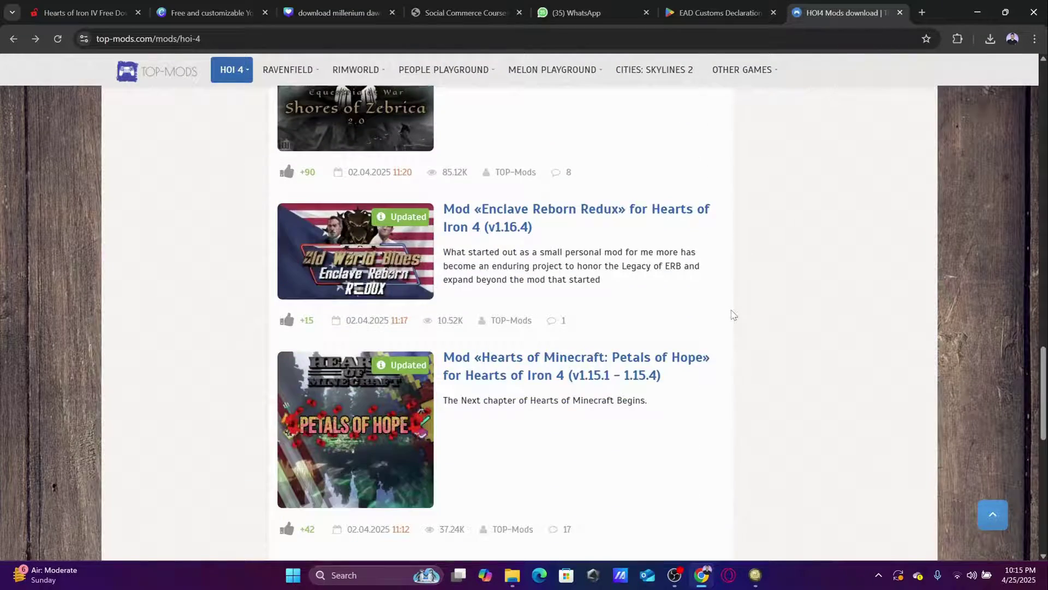
scroll(733, 315, "up", 20)
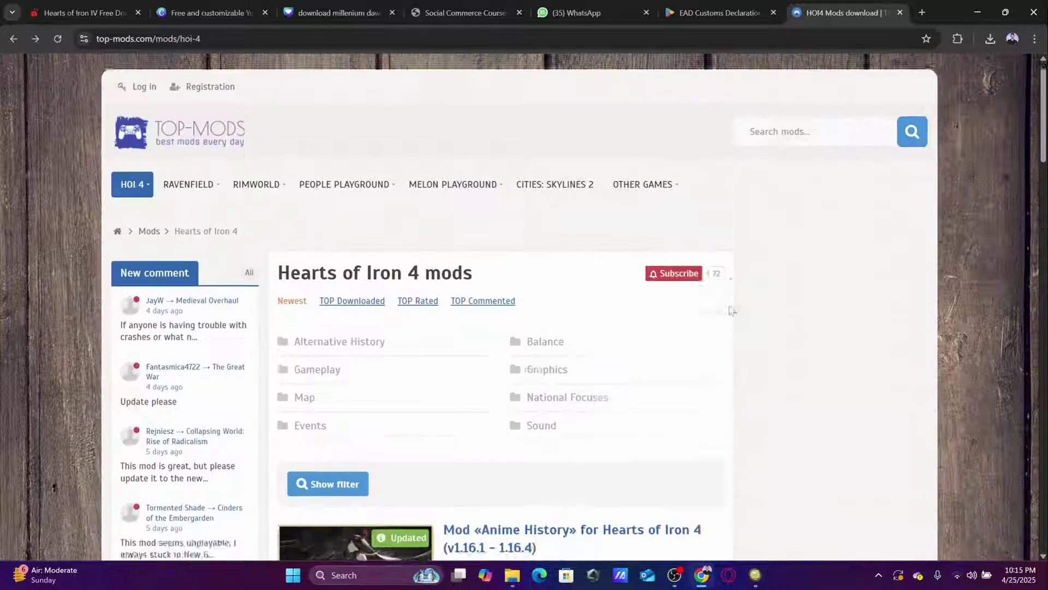
left_click(798, 156)
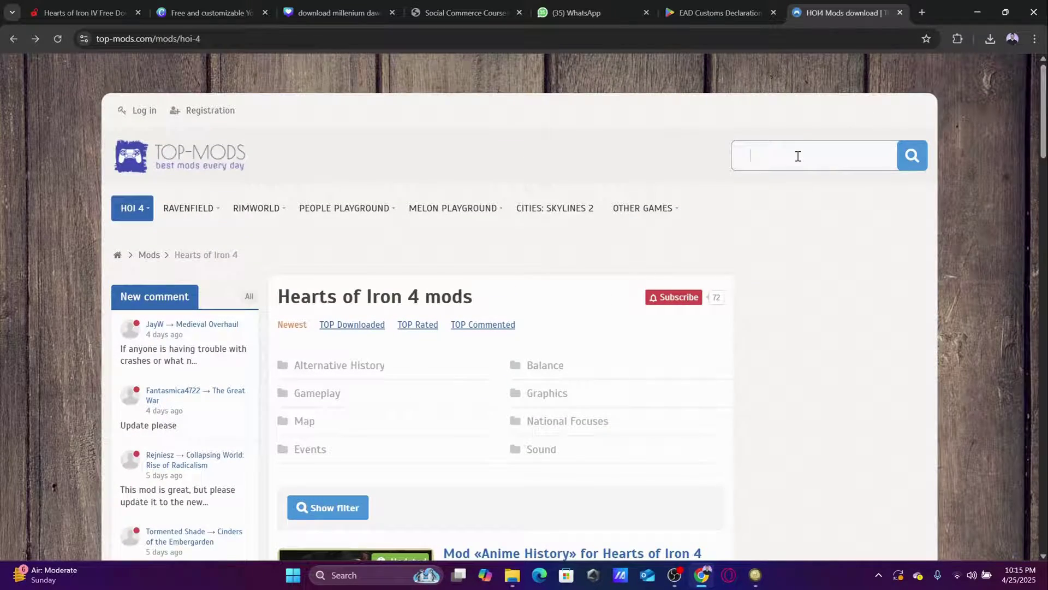
type("kaiserreich")
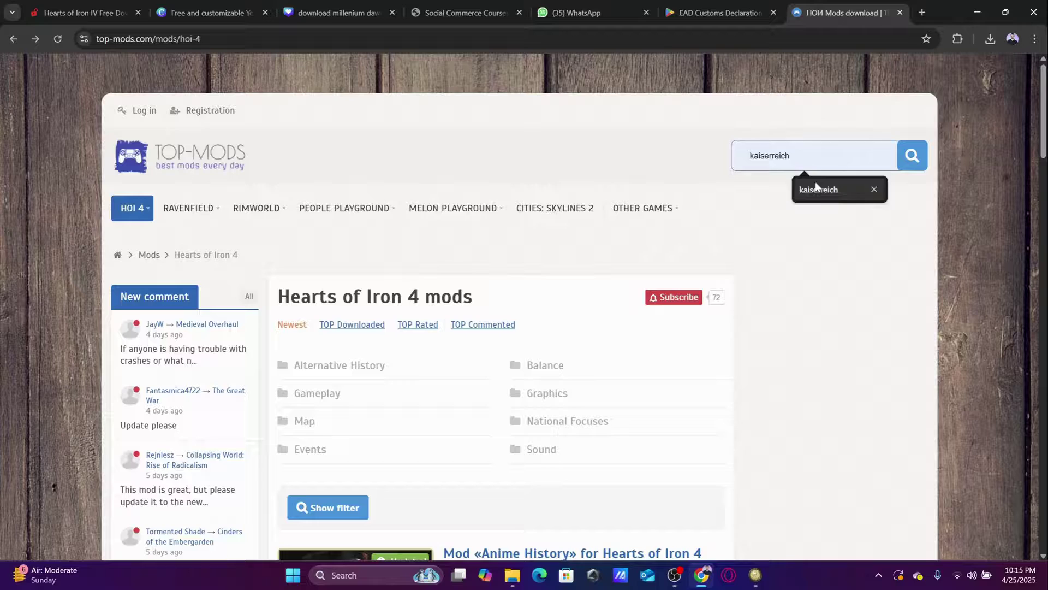
left_click(807, 186)
key("Return")
scroll(536, 215, "down", 20)
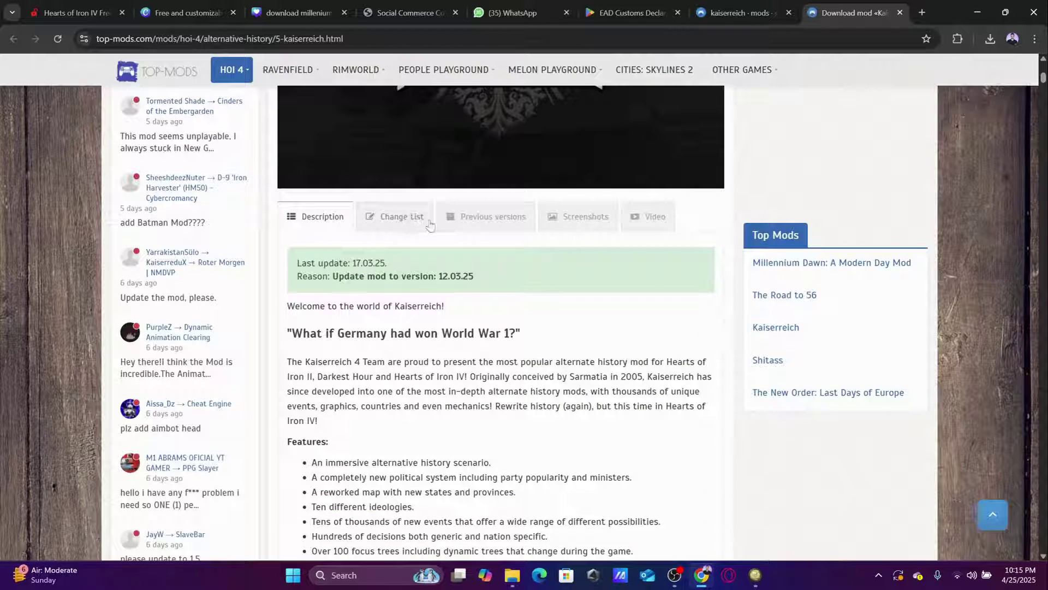
Step: Open Kaiserreich's Previous versions and check the newest entry's date and game version
left_click(493, 218)
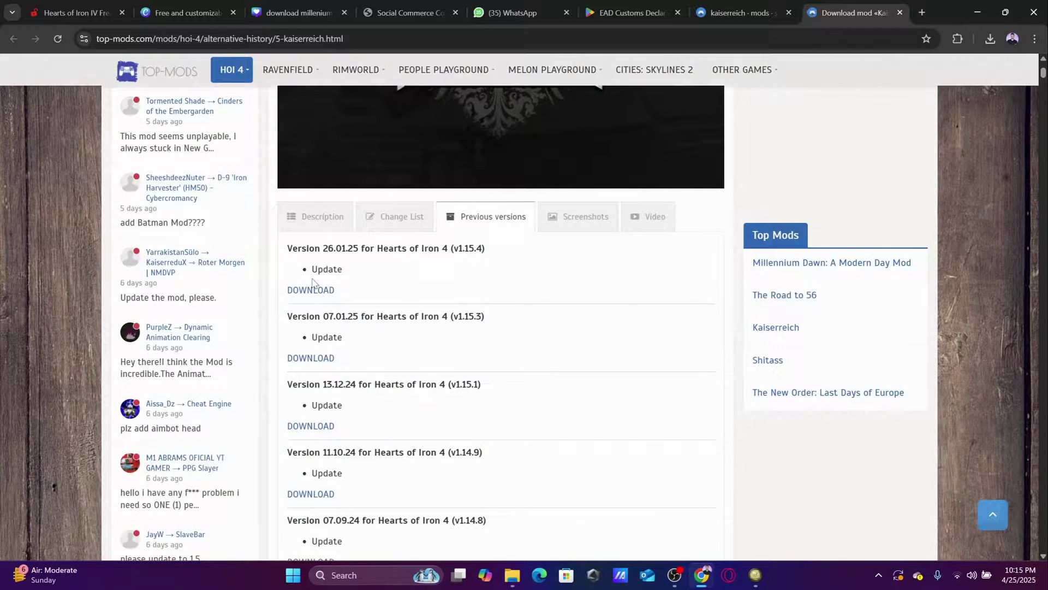
scroll(406, 331, "down", 6)
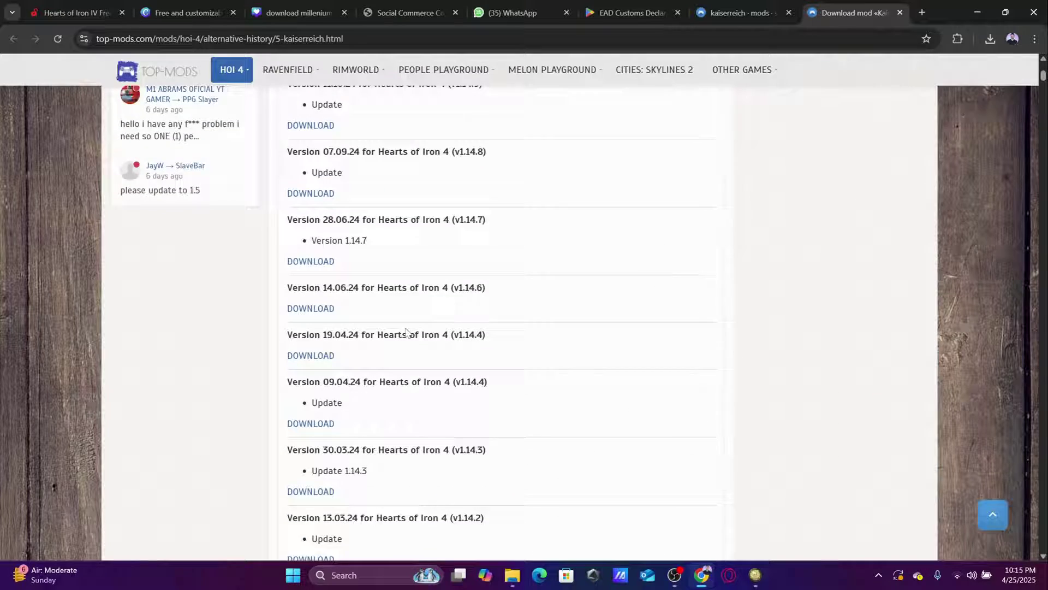
scroll(416, 288, "up", 6)
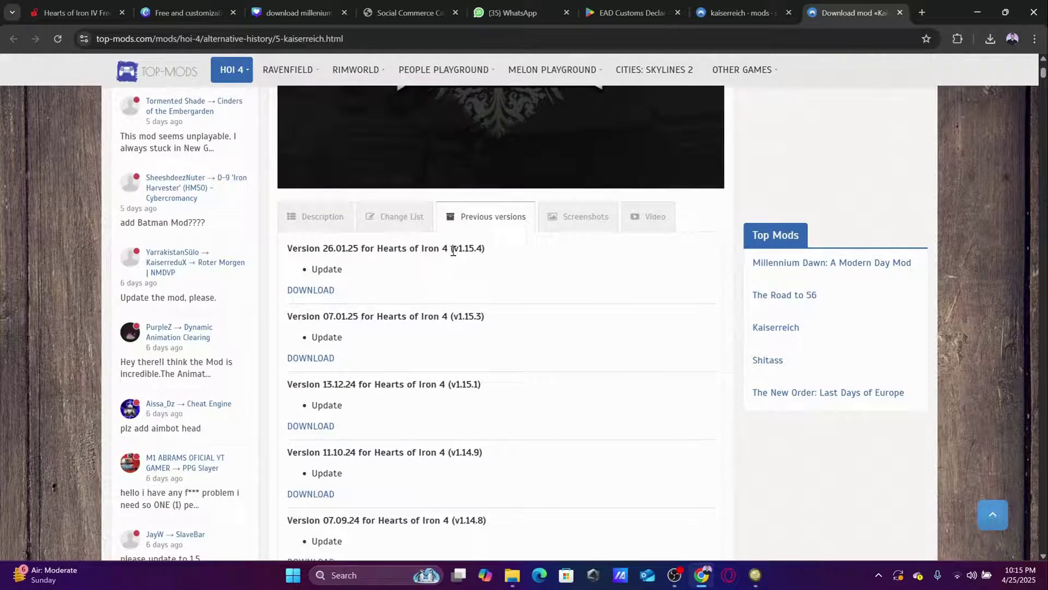
mouse_move(322, 248)
left_mouse_down()
mouse_move(360, 248)
mouse_move(323, 248)
left_mouse_up()
left_click_drag(454, 249, 476, 248)
left_click(338, 251)
Step: Scroll down the previous-versions list and mark the v1.14.2 release
scroll(540, 281, "up", 8)
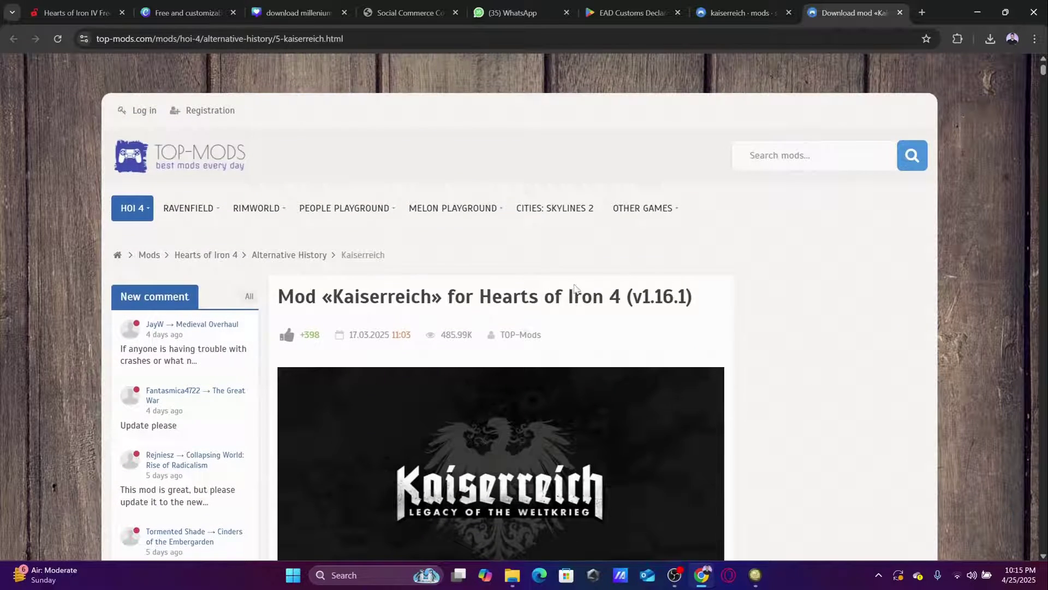
scroll(683, 283, "down", 3)
scroll(632, 180, "down", 5)
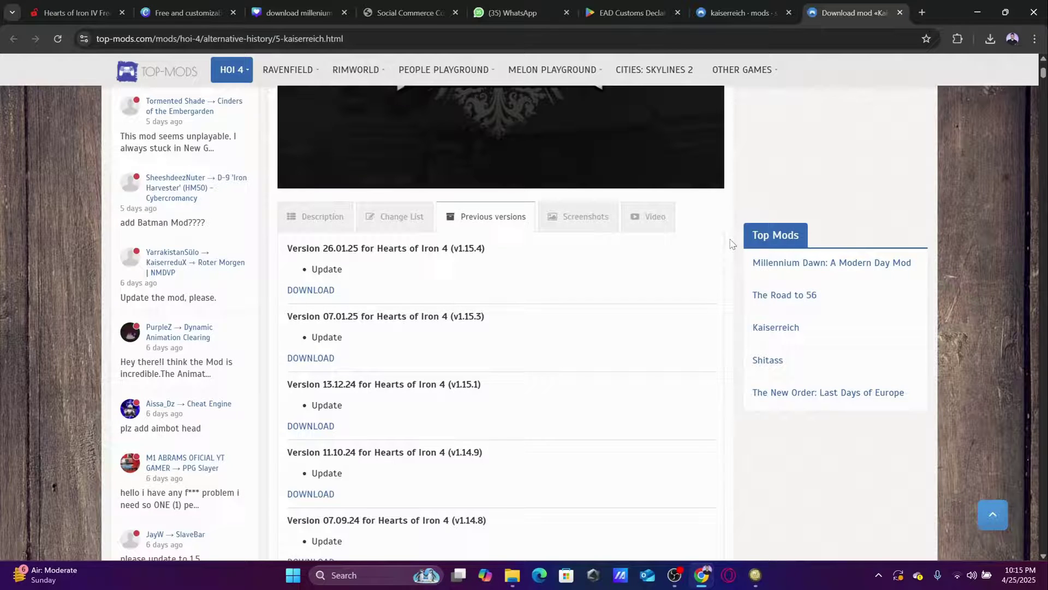
scroll(723, 241, "down", 3)
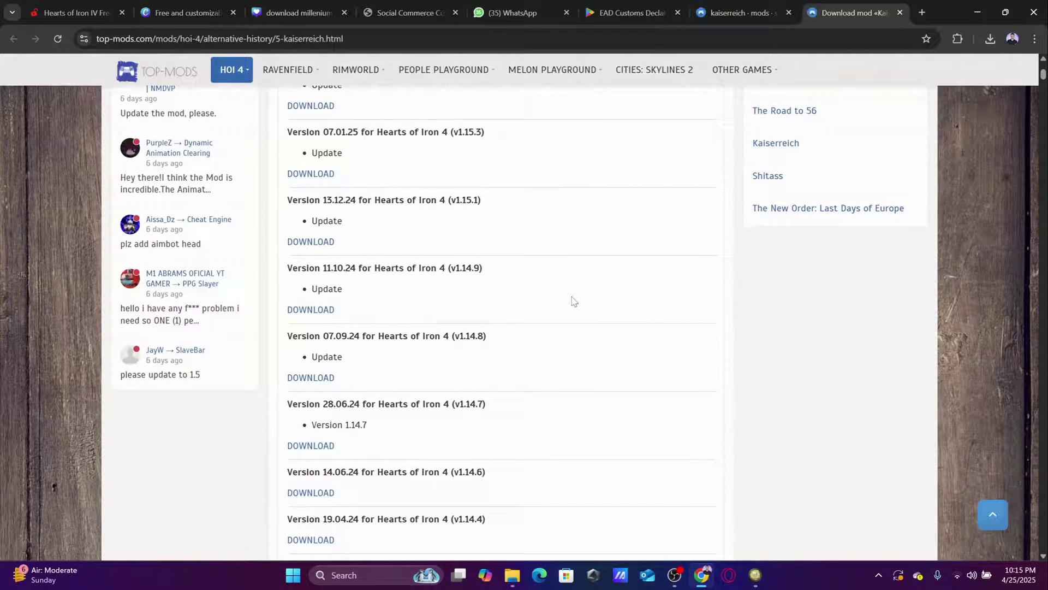
scroll(576, 293, "up", 10)
left_click_drag(634, 303, 726, 304)
scroll(726, 305, "down", 6)
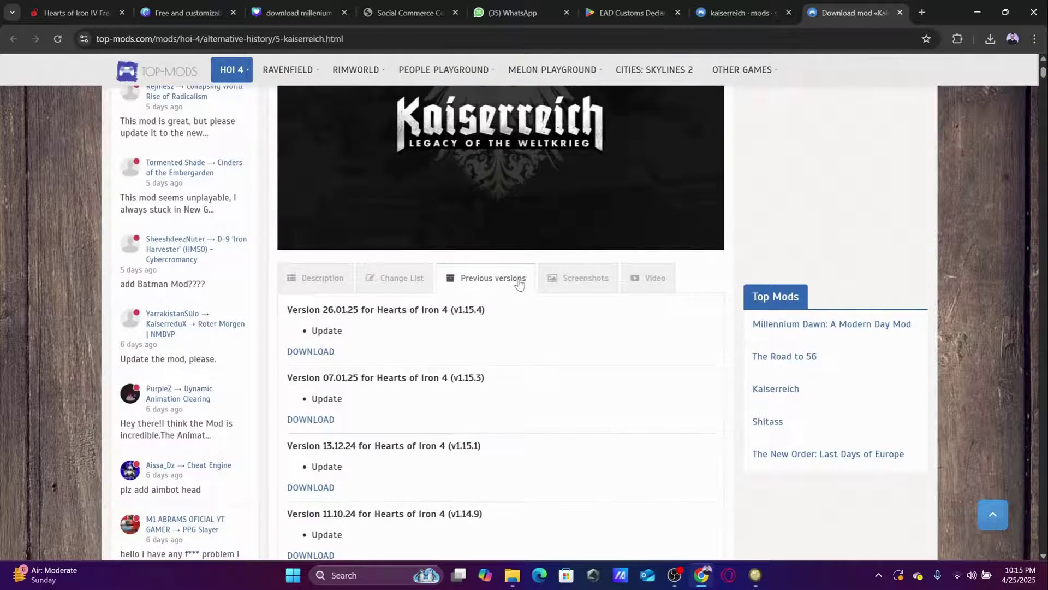
scroll(373, 312, "down", 4)
scroll(442, 360, "down", 7)
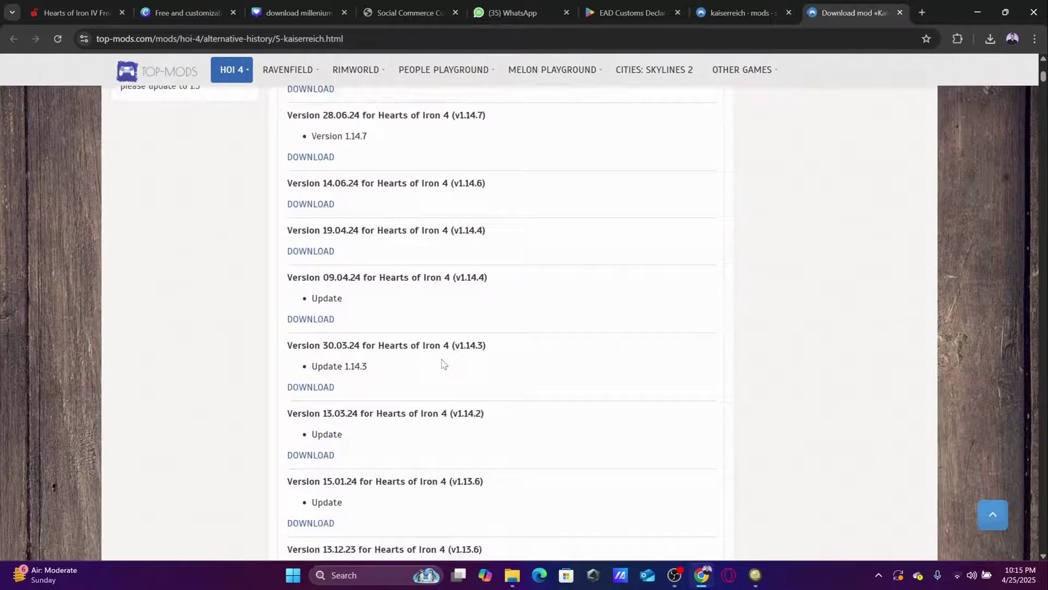
left_click_drag(451, 277, 481, 277)
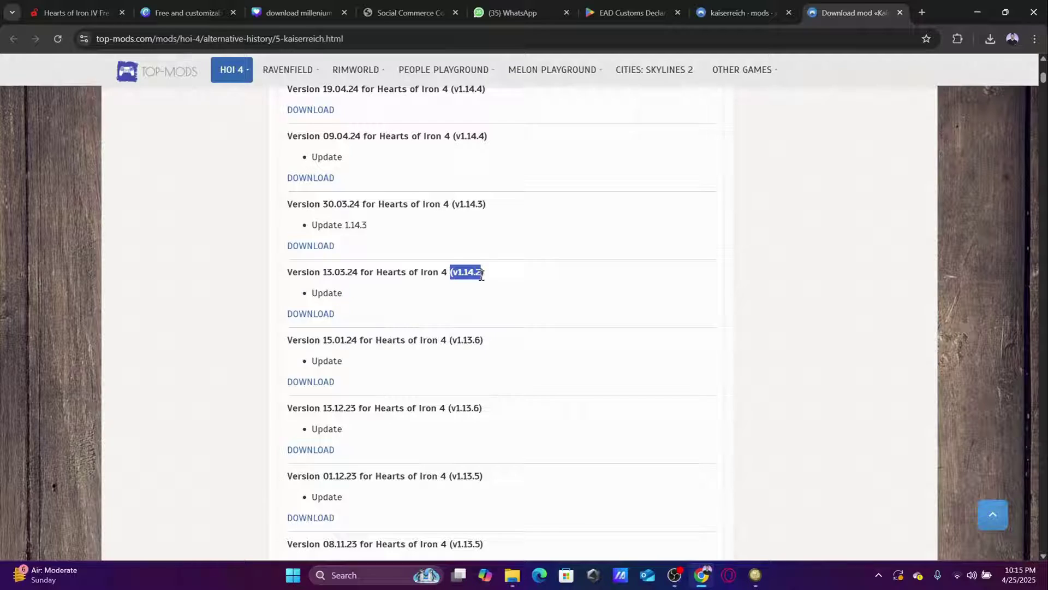
left_click(538, 283)
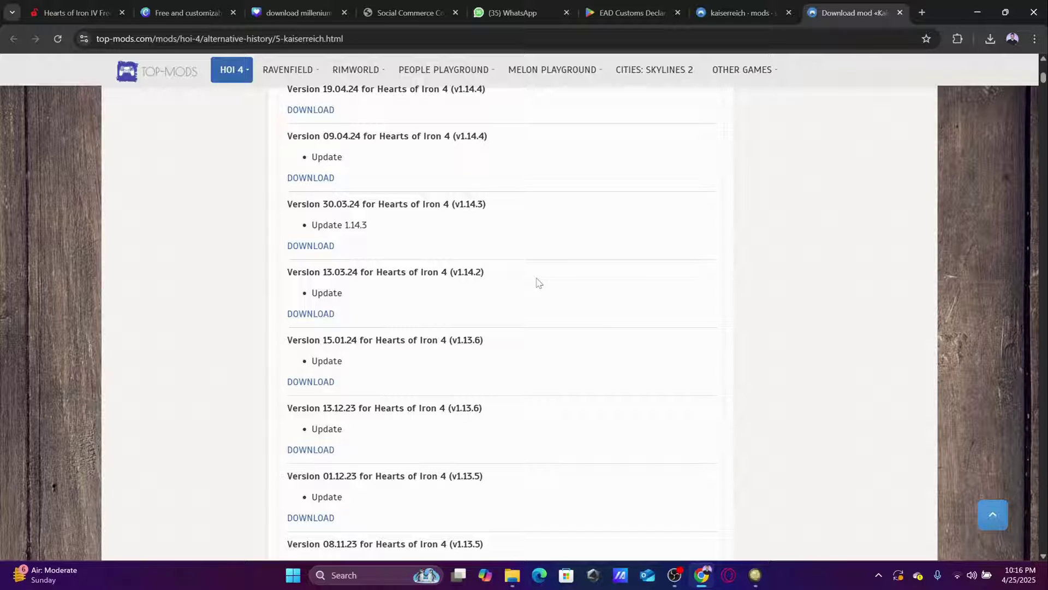
scroll(523, 315, "down", 15)
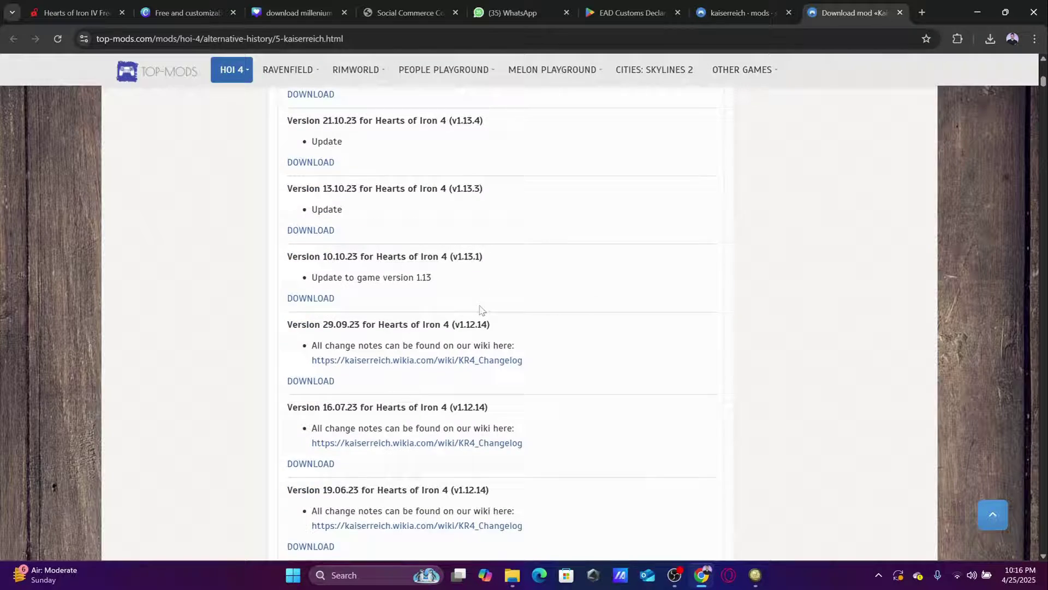
scroll(486, 314, "down", 6)
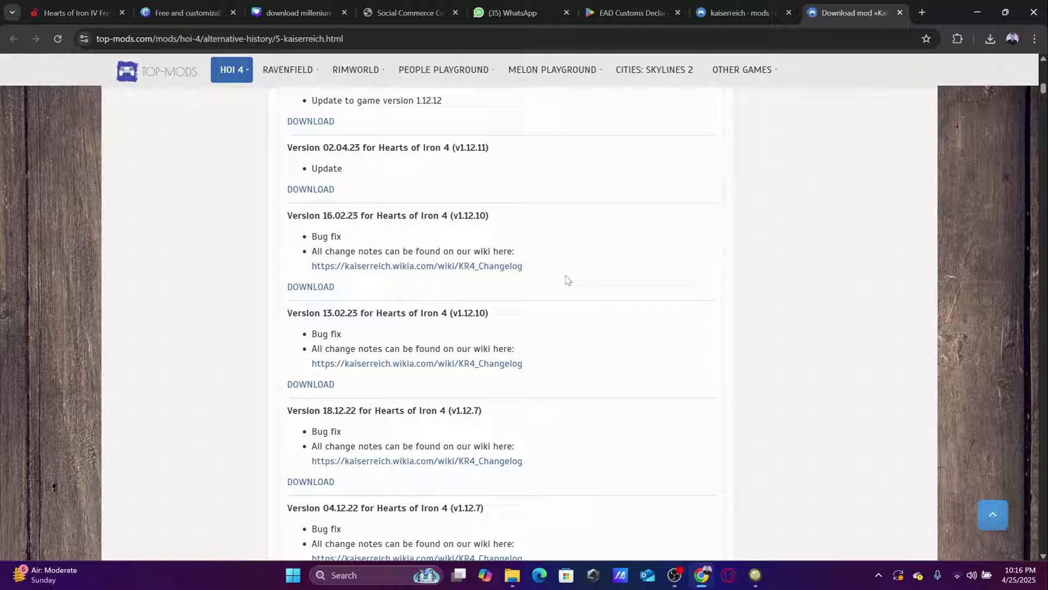
scroll(568, 280, "down", 15)
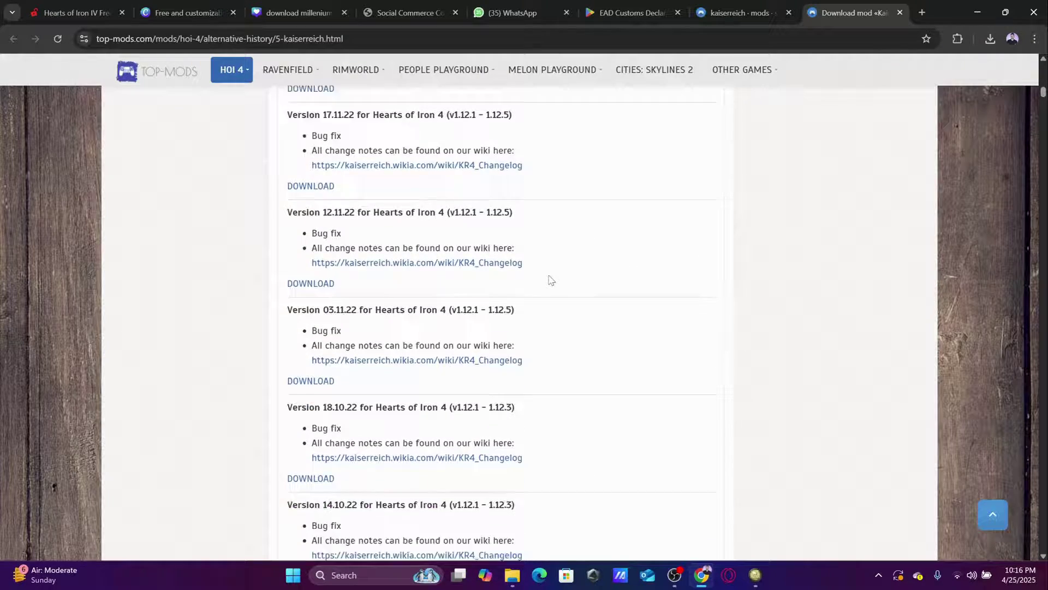
scroll(552, 306, "down", 15)
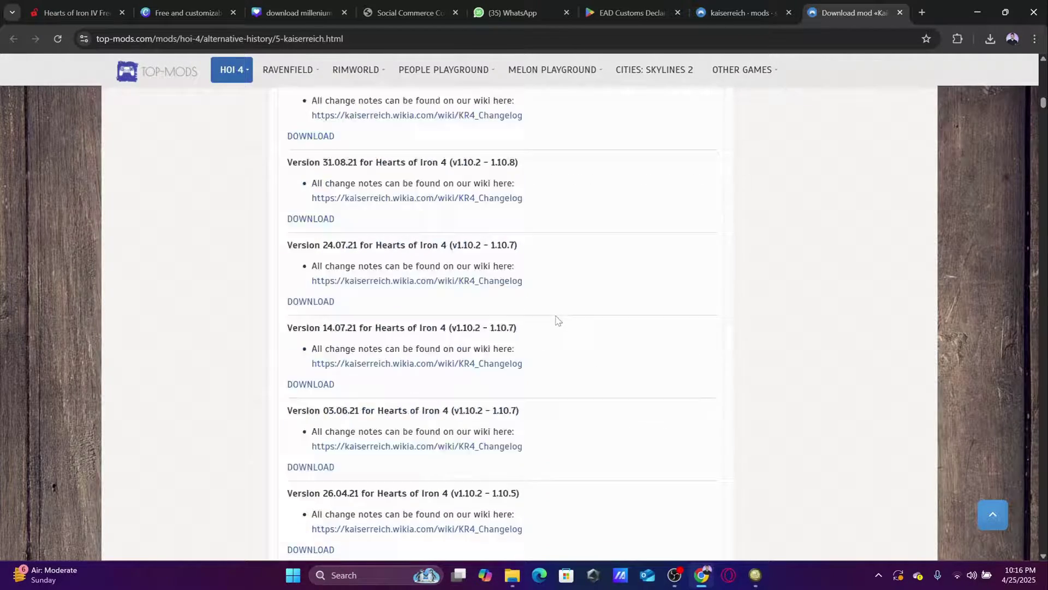
scroll(556, 324, "up", 15)
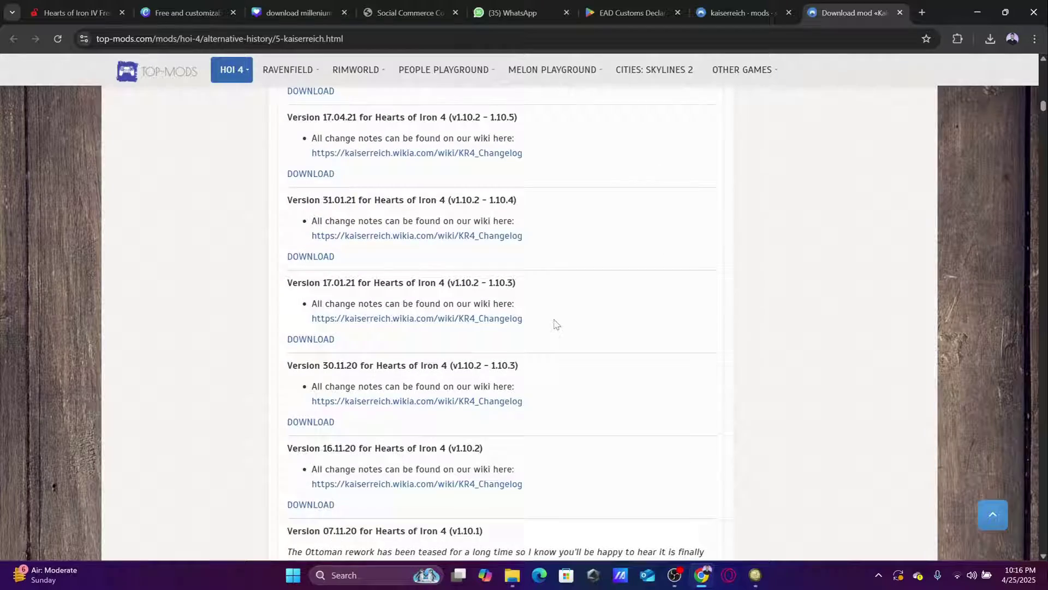
scroll(555, 324, "down", 2)
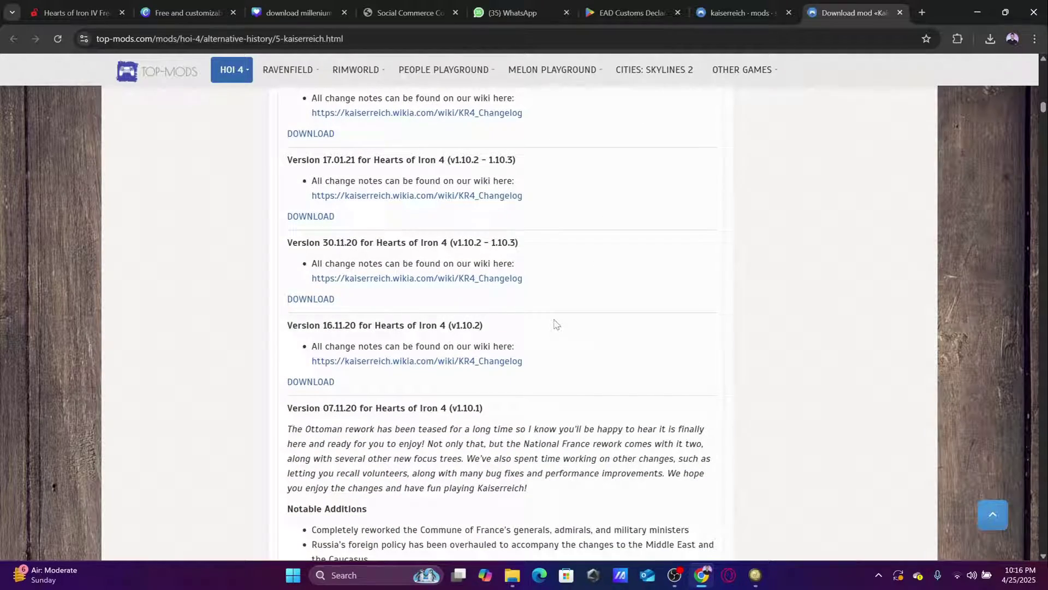
scroll(546, 344, "down", 15)
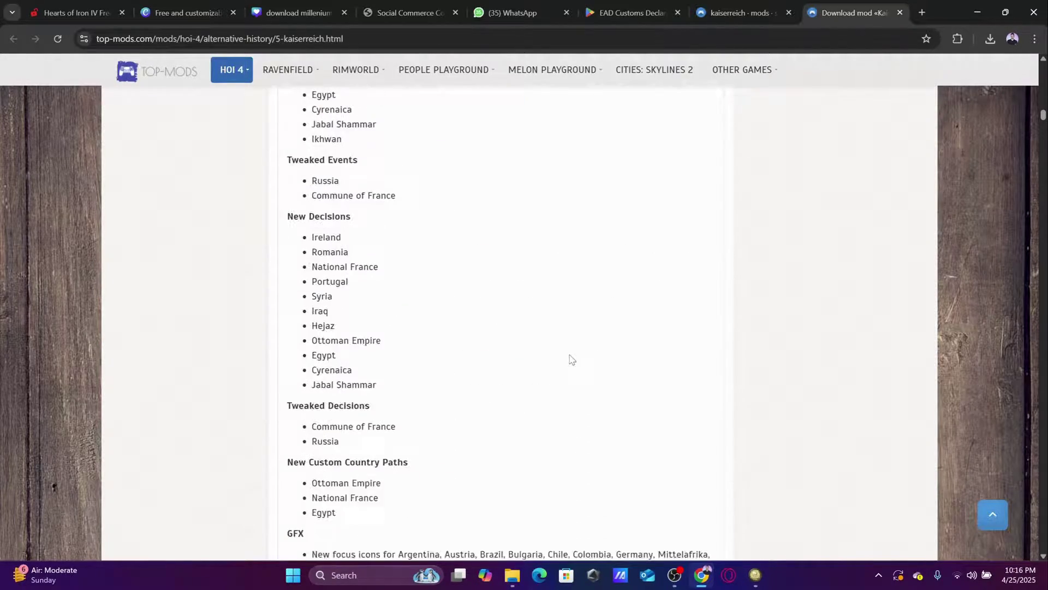
scroll(565, 339, "down", 20)
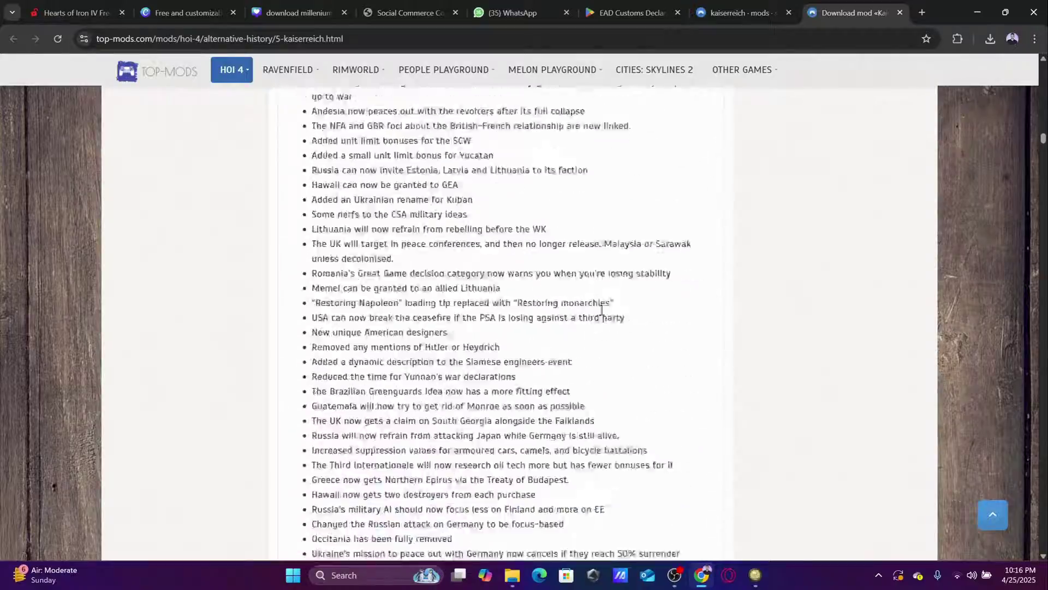
scroll(546, 328, "down", 20)
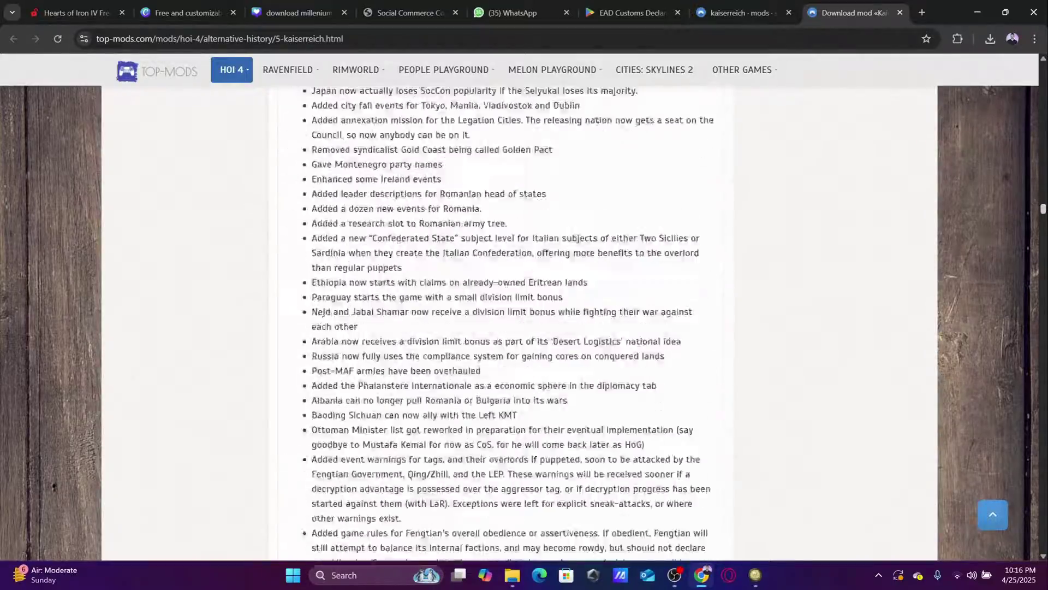
scroll(546, 328, "down", 20)
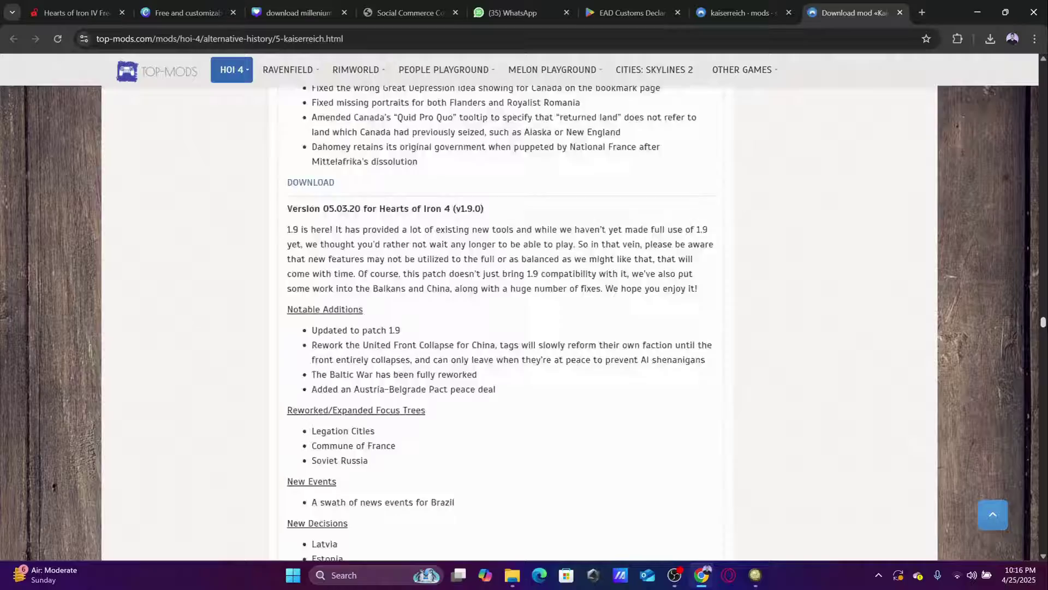
scroll(616, 315, "up", 20)
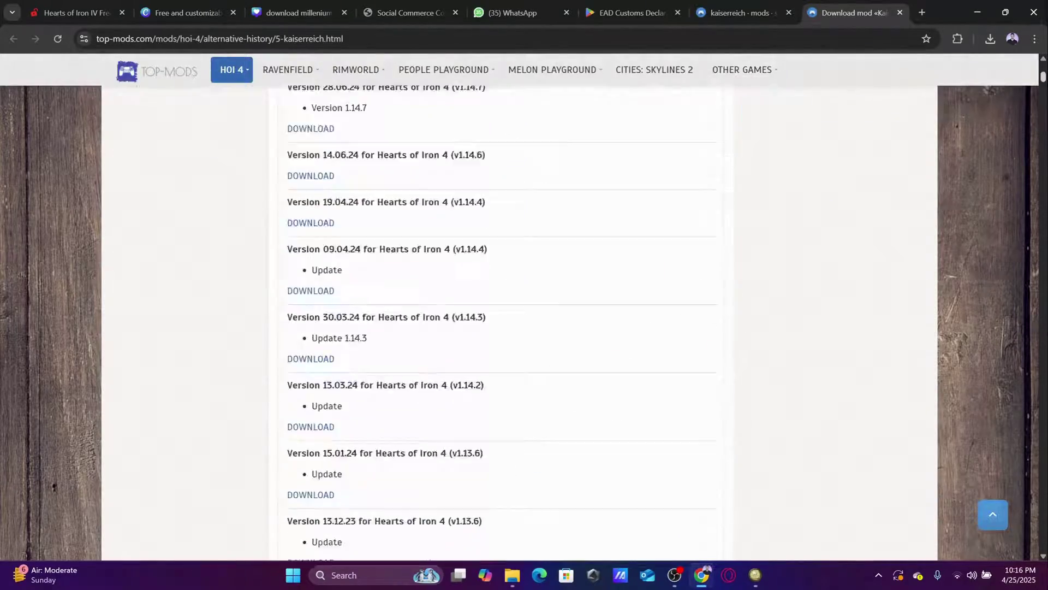
scroll(615, 315, "down", 15)
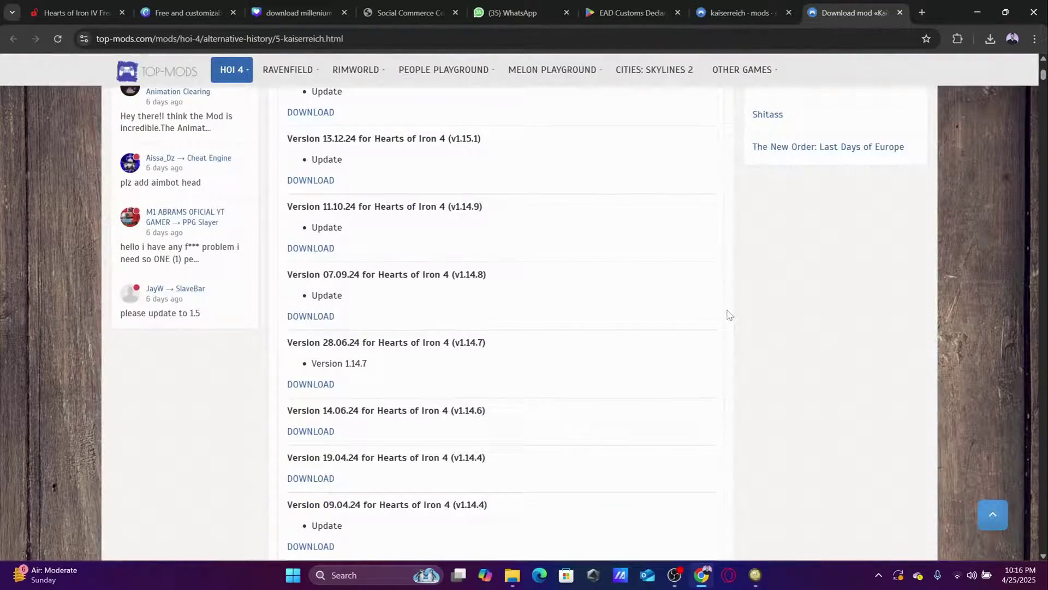
scroll(478, 321, "up", 5)
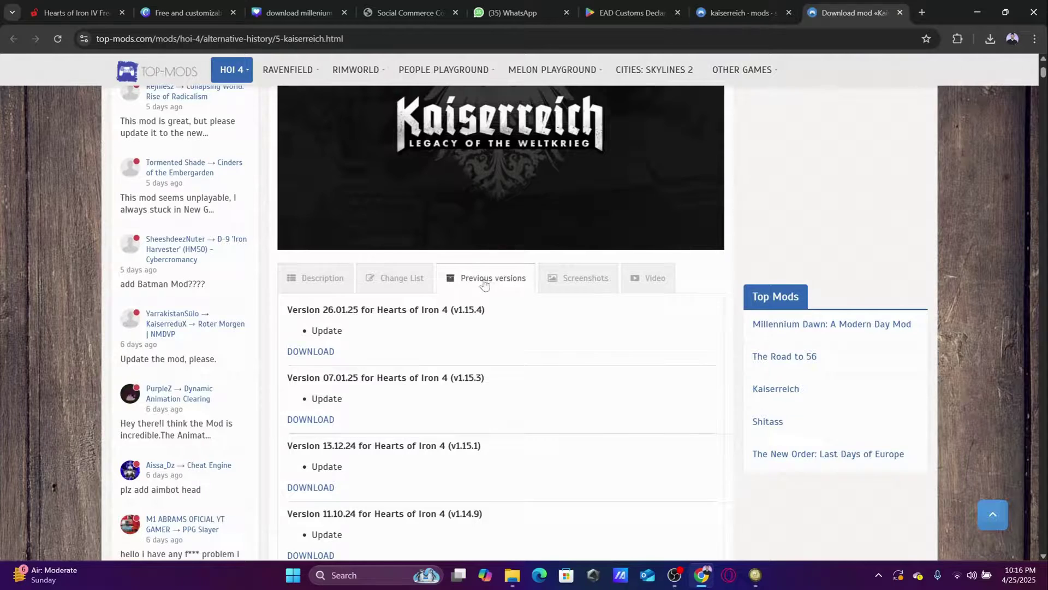
scroll(519, 284, "down", 5)
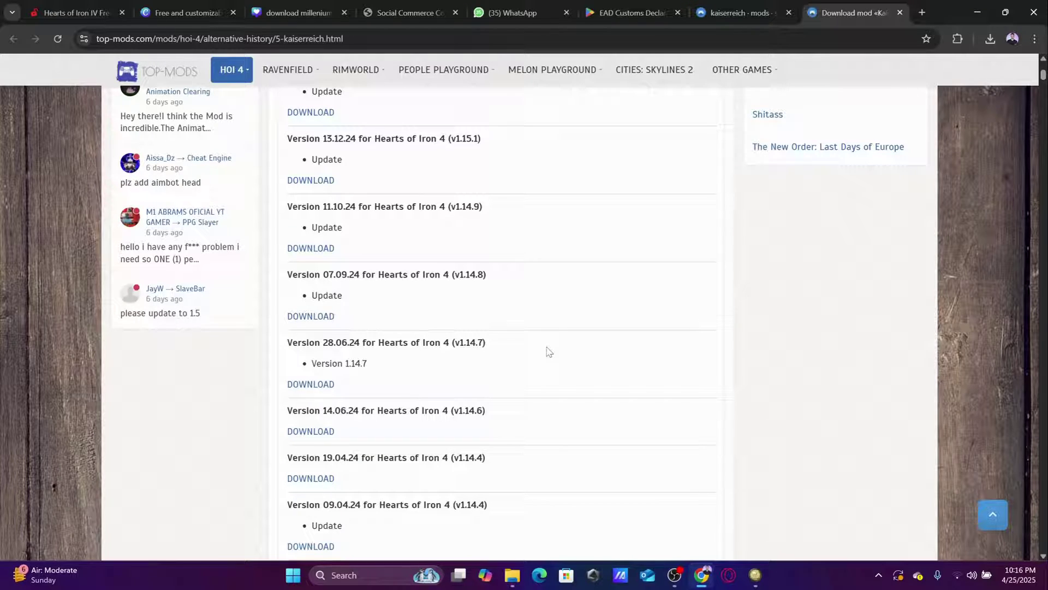
Step: Minimize Chrome and the launcher, then open Documents > Paradox Interactive > Hearts of Iron IV
left_click(977, 12)
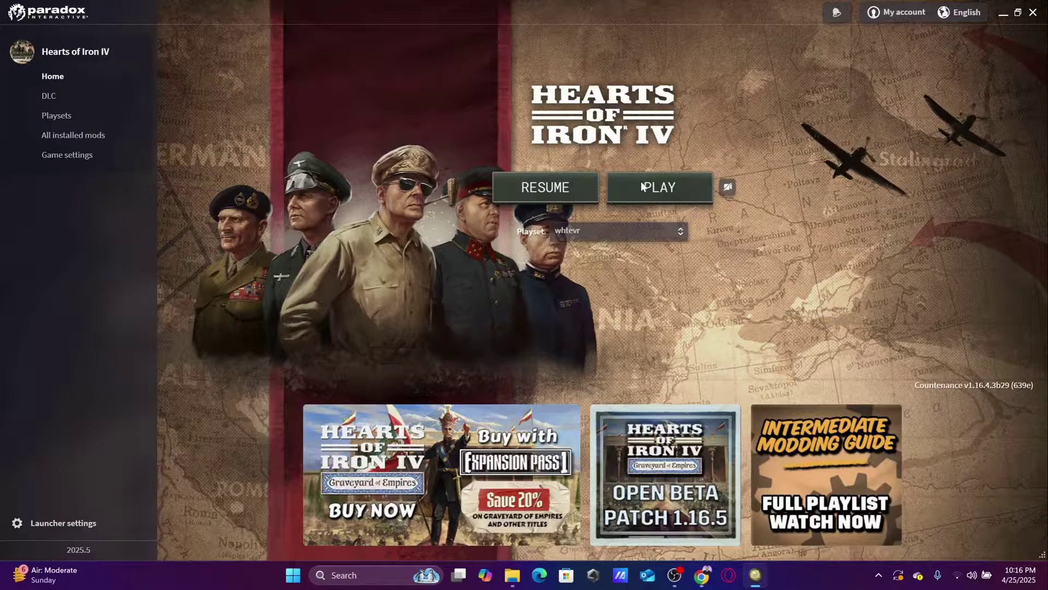
left_click(1004, 14)
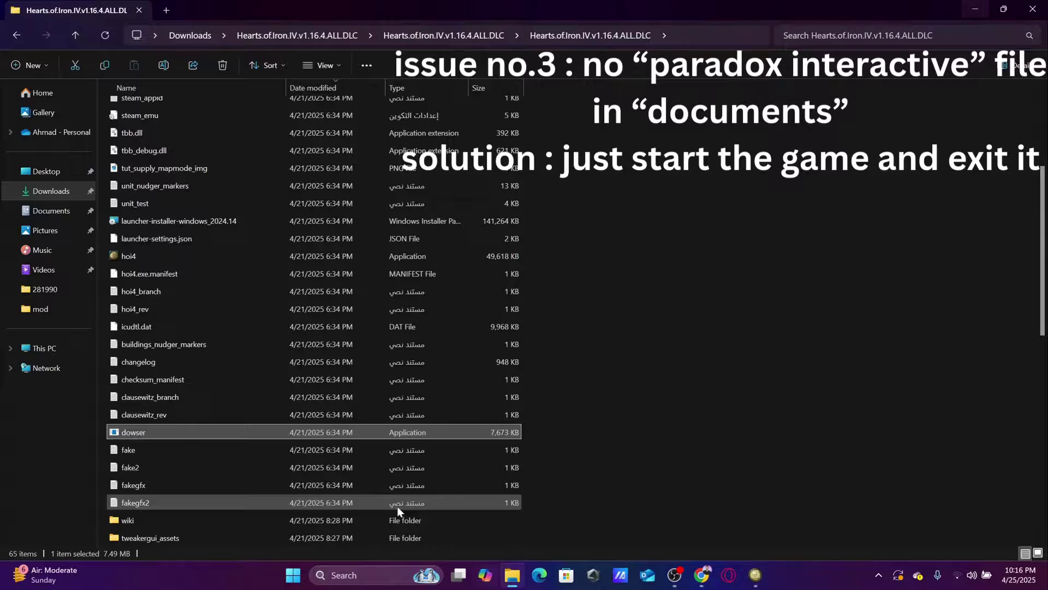
left_click(52, 211)
left_click(129, 129)
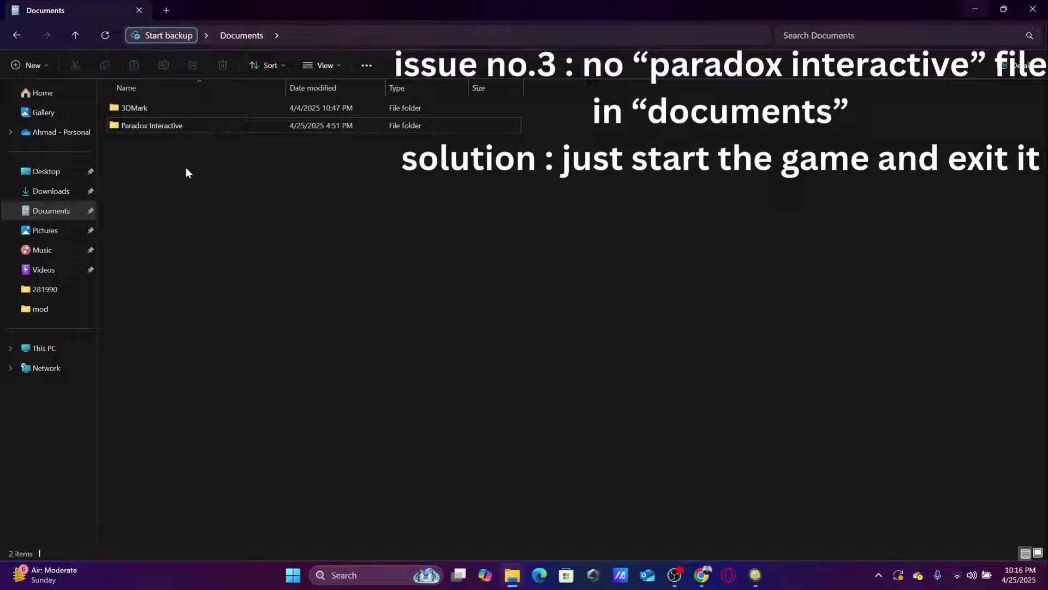
double_click(169, 129)
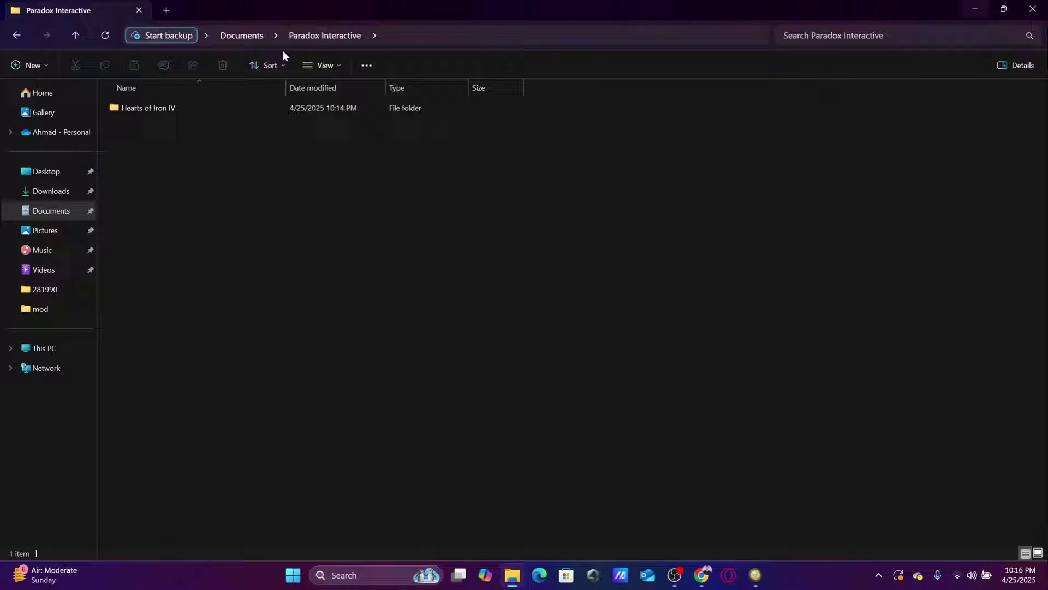
double_click(211, 108)
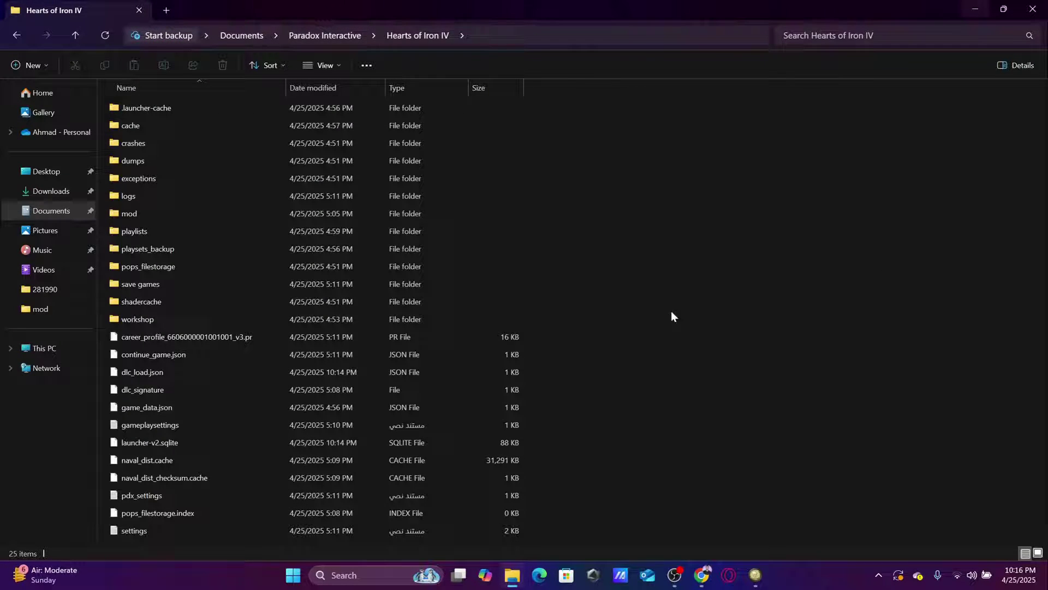
Step: Point out the mod and workshop folders, then return to Documents and select Paradox Interactive
left_click(142, 213)
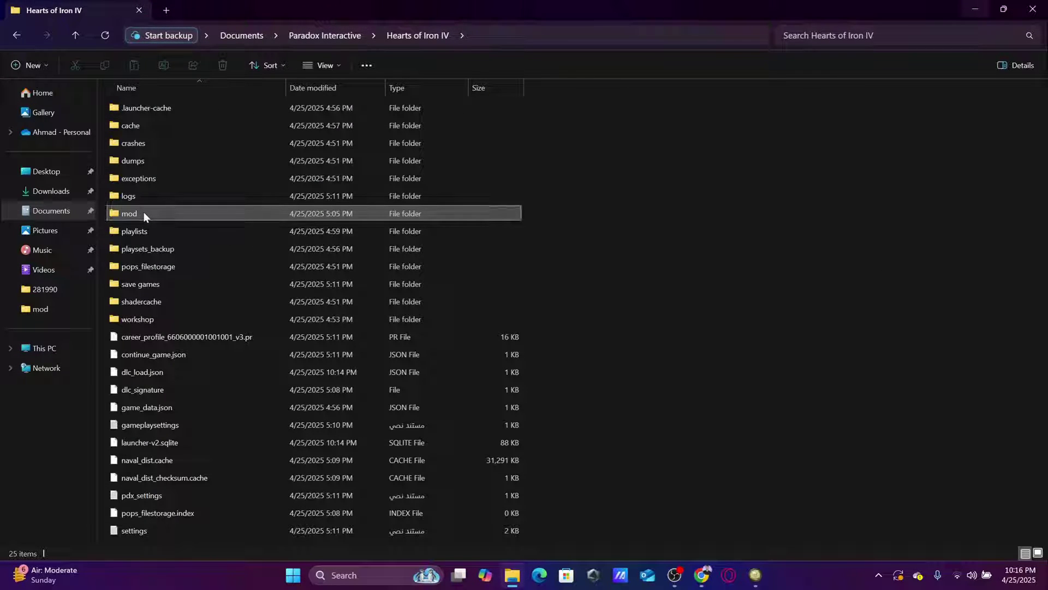
left_click(145, 319)
left_click(769, 207)
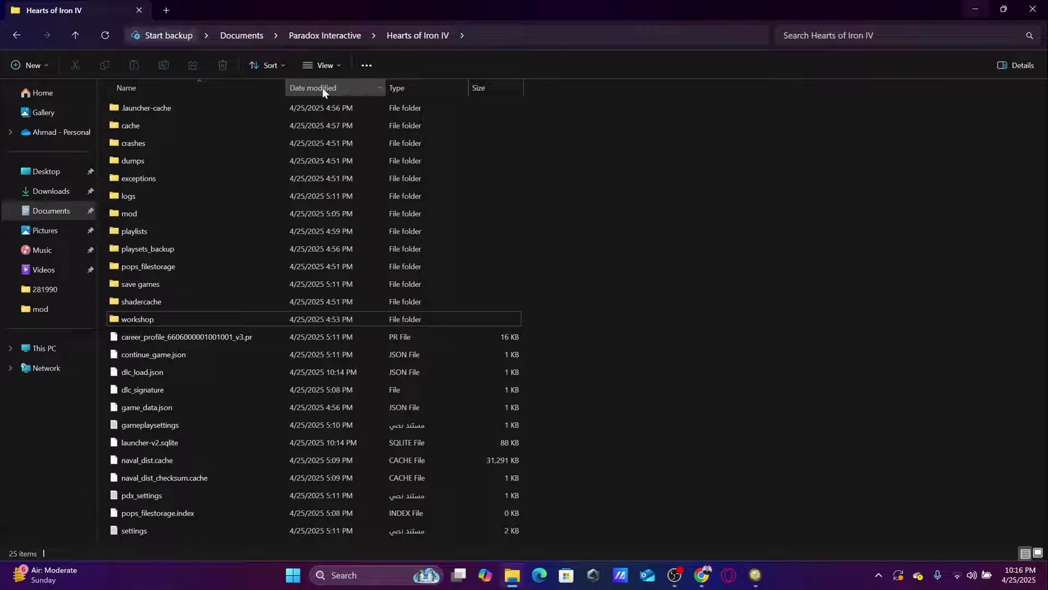
left_click(242, 35)
left_click(141, 133)
left_click(141, 130)
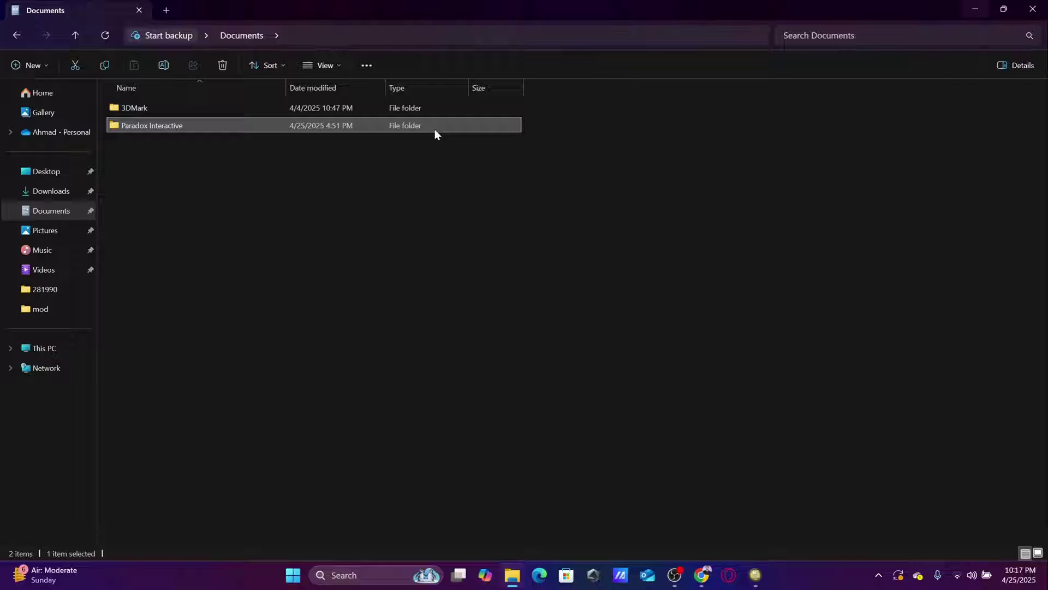
left_click(106, 131)
left_click(202, 127)
left_click(295, 181)
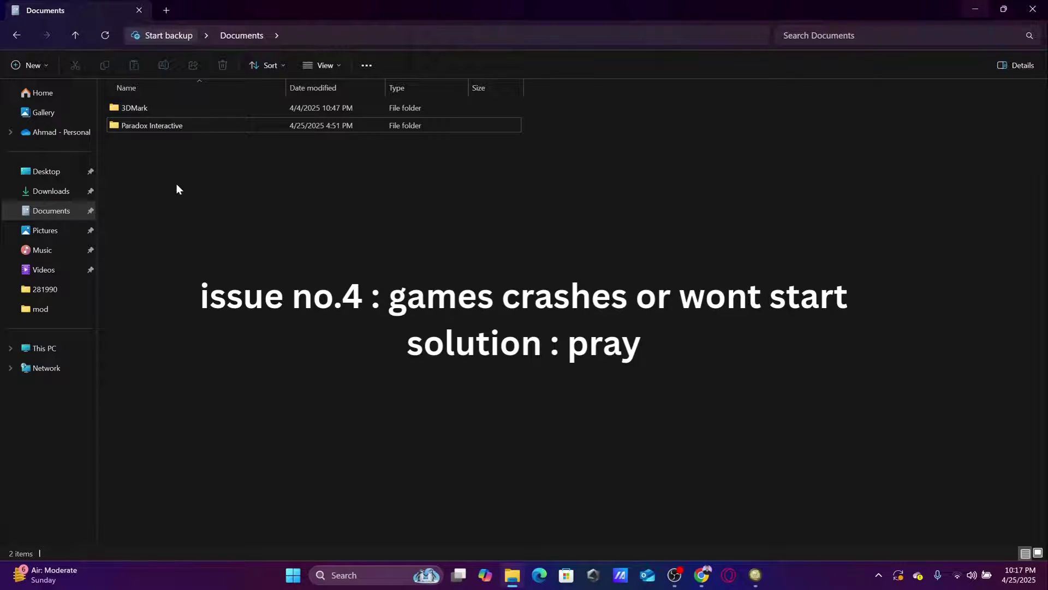
Step: Open the Hearts.of.Iron.IV.v1.16.4.ALL.DLC download in Downloads down to its innermost game folder
left_click(63, 192)
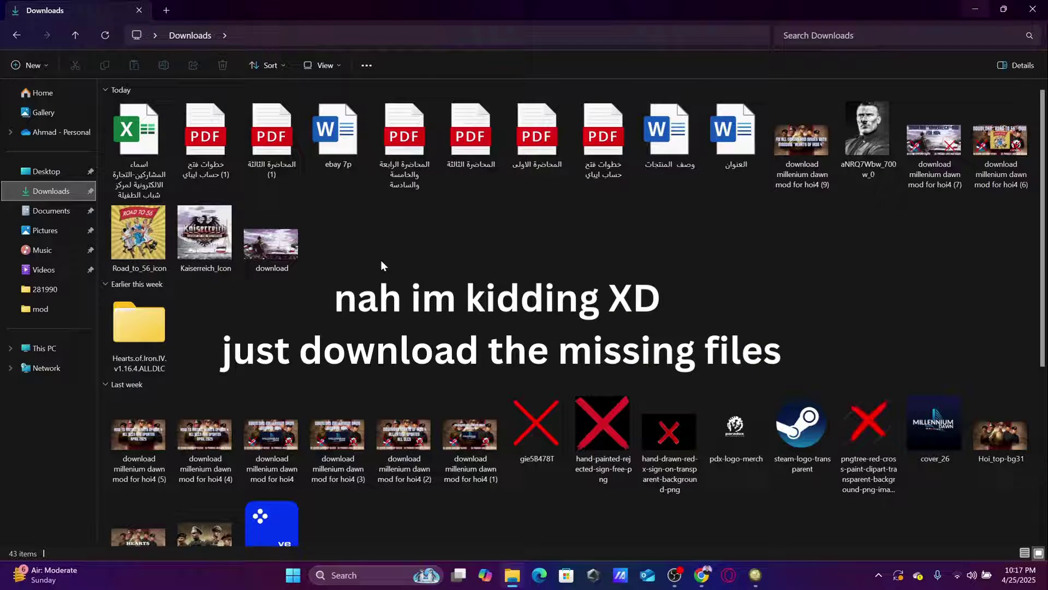
double_click(139, 327)
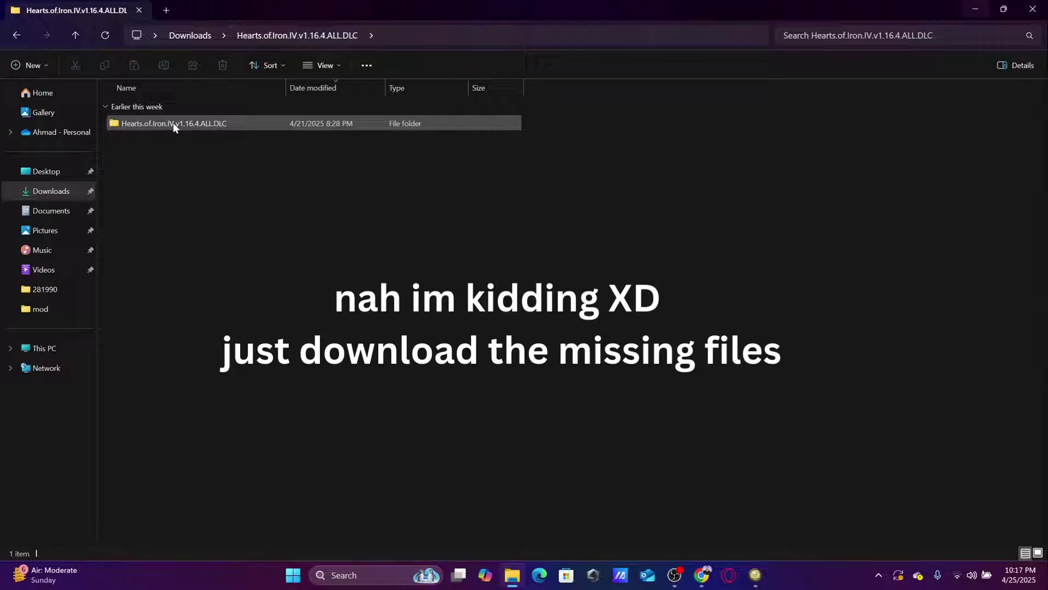
left_click(213, 125)
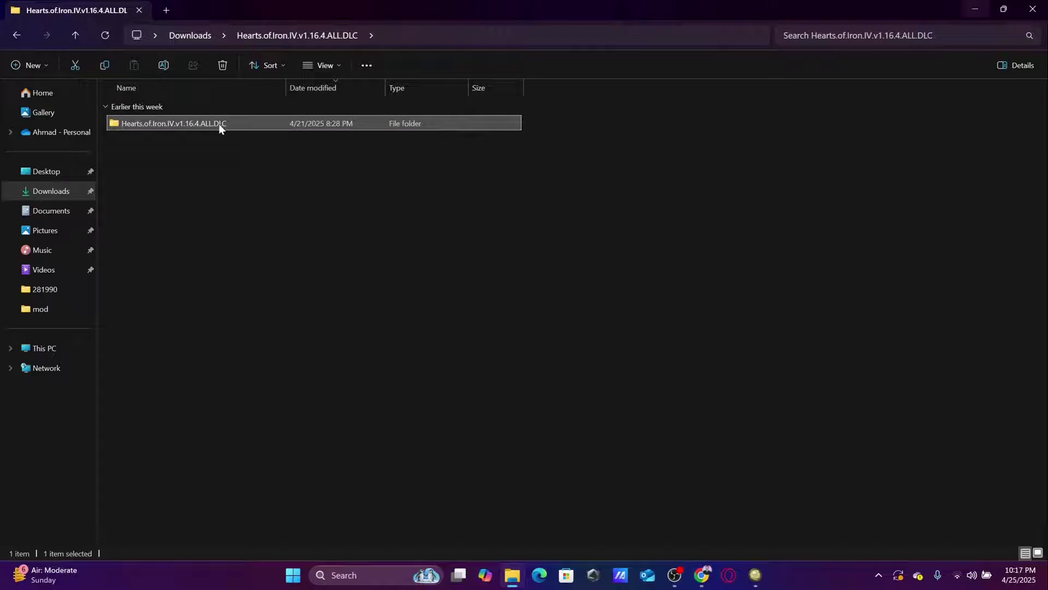
double_click(218, 124)
double_click(159, 178)
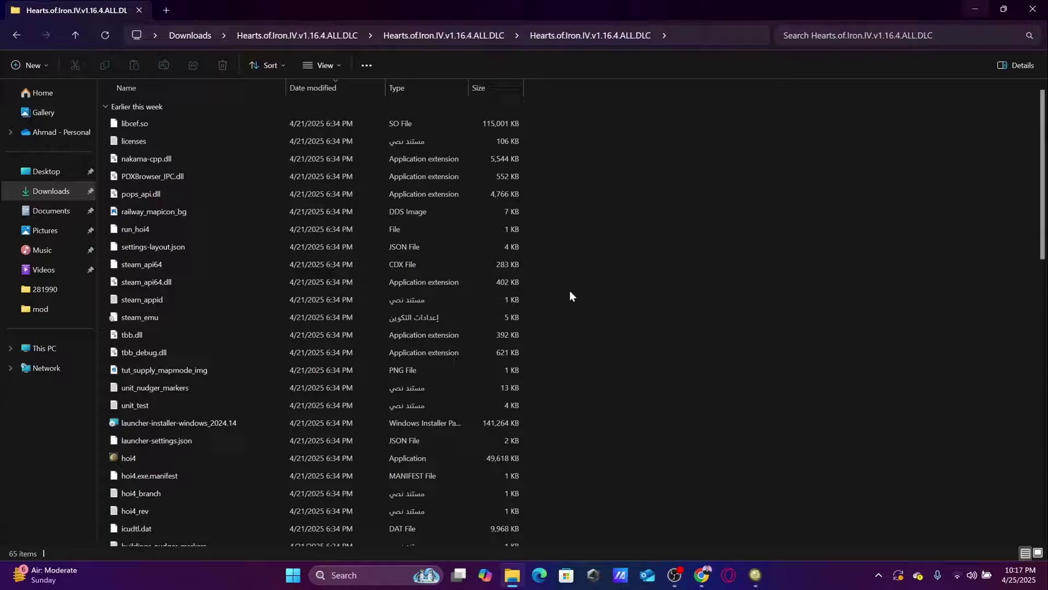
scroll(381, 434, "down", 2)
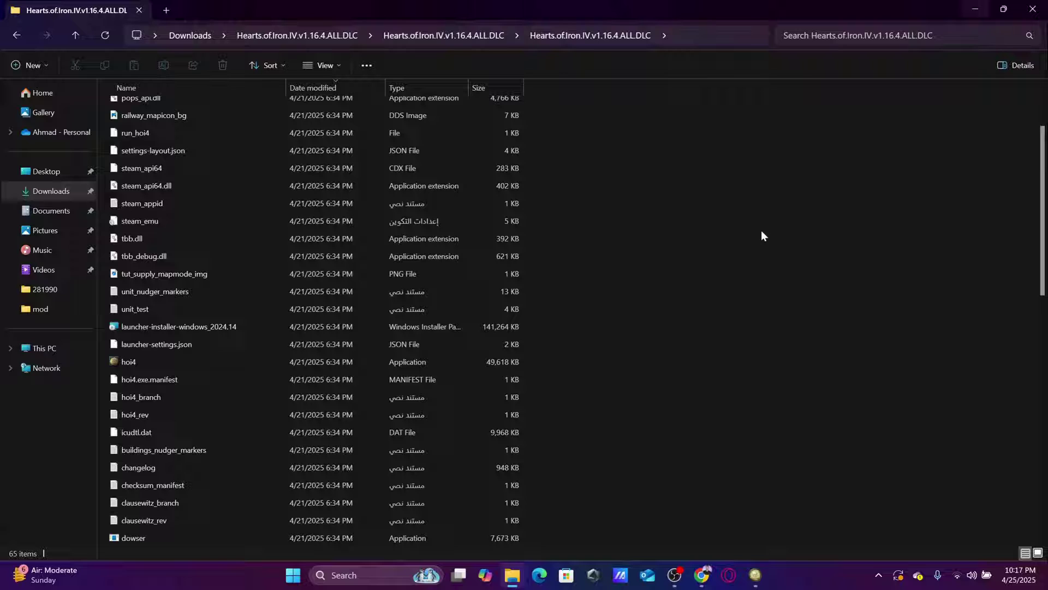
Step: Inspect the _Redist folder and select all eight redistributable installers
left_click(411, 30)
double_click(138, 160)
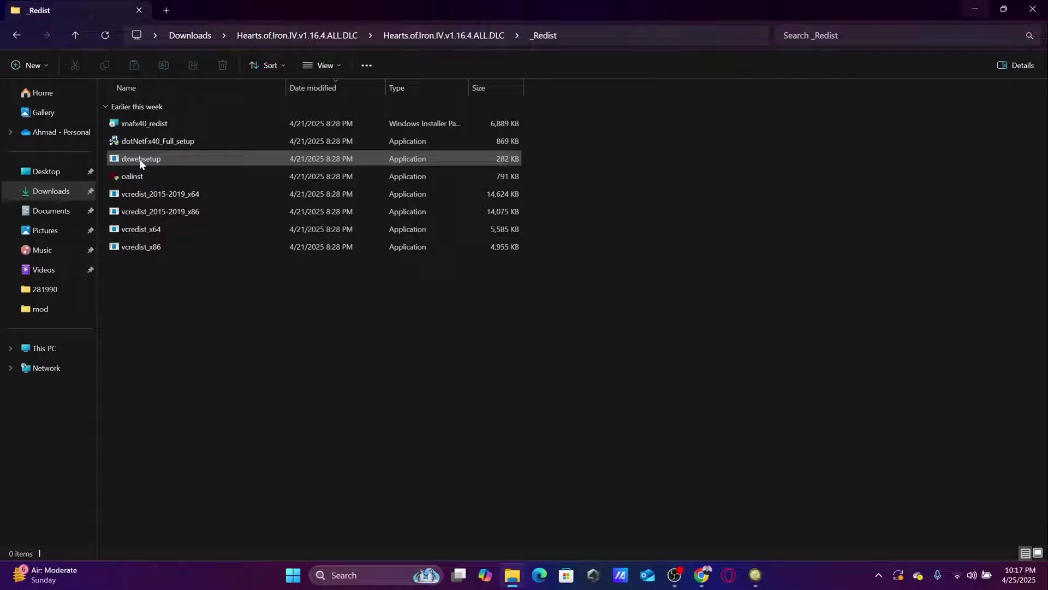
left_click_drag(148, 328, 560, 125)
left_click(482, 42)
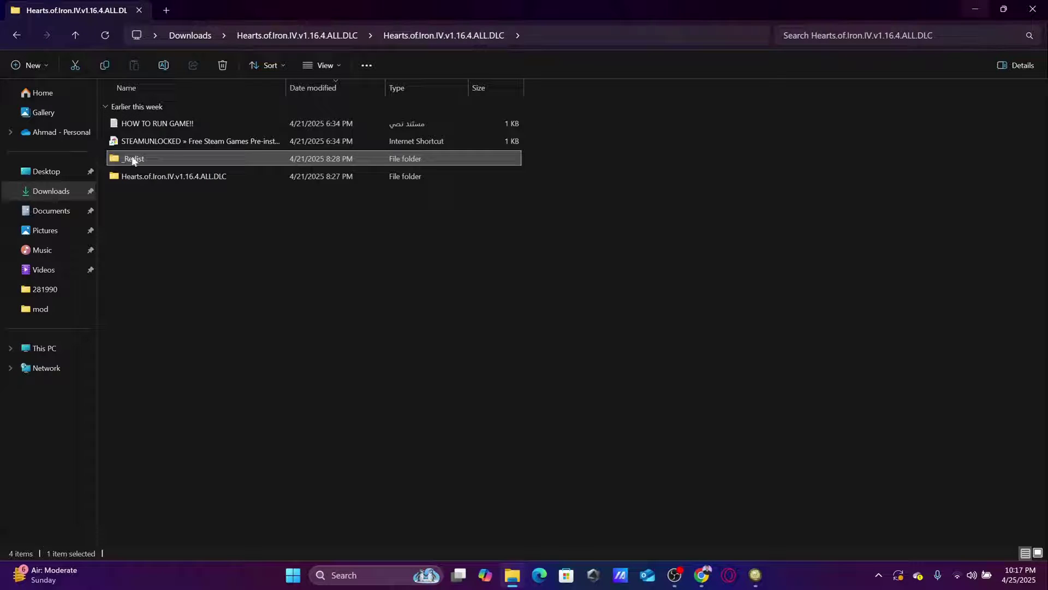
double_click(325, 158)
left_click_drag(192, 345, 569, 114)
Step: Recheck the eight _Redist installers, then return to the game files subfolder listing hoi4
left_click(564, 123)
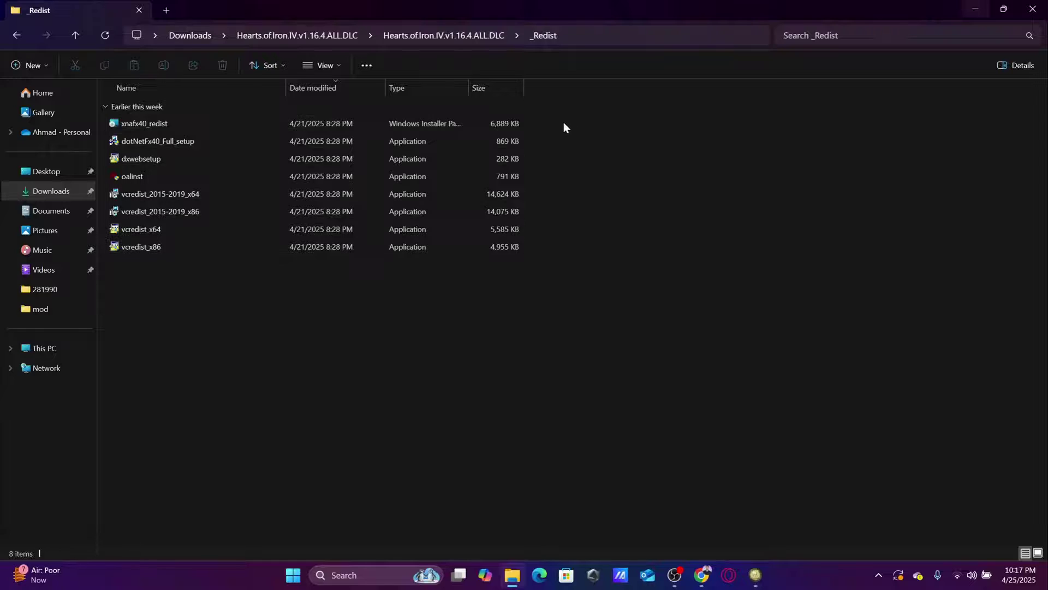
left_click(490, 40)
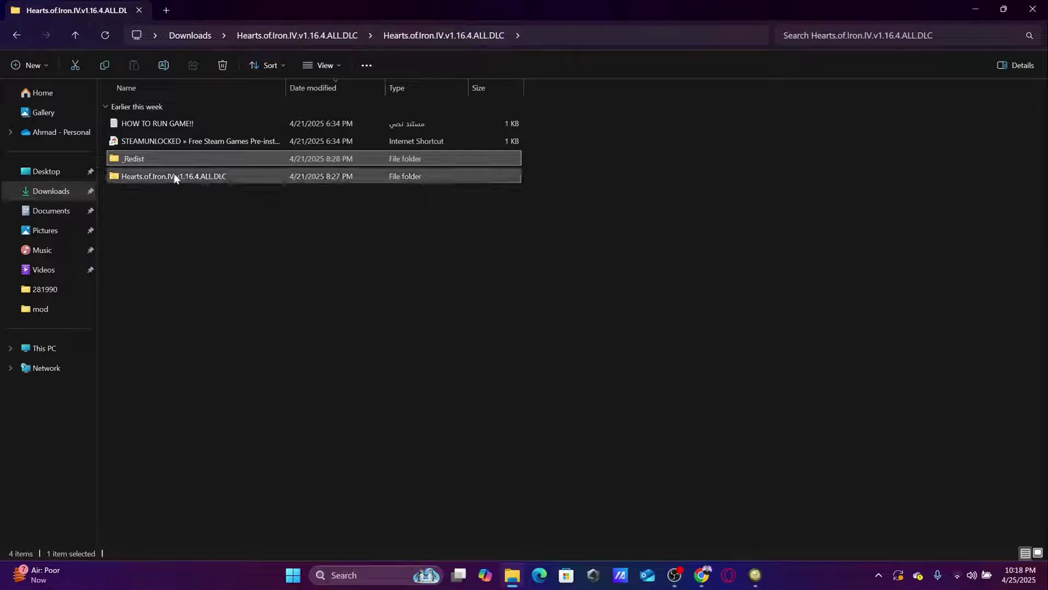
double_click(178, 155)
left_click_drag(155, 278, 583, 122)
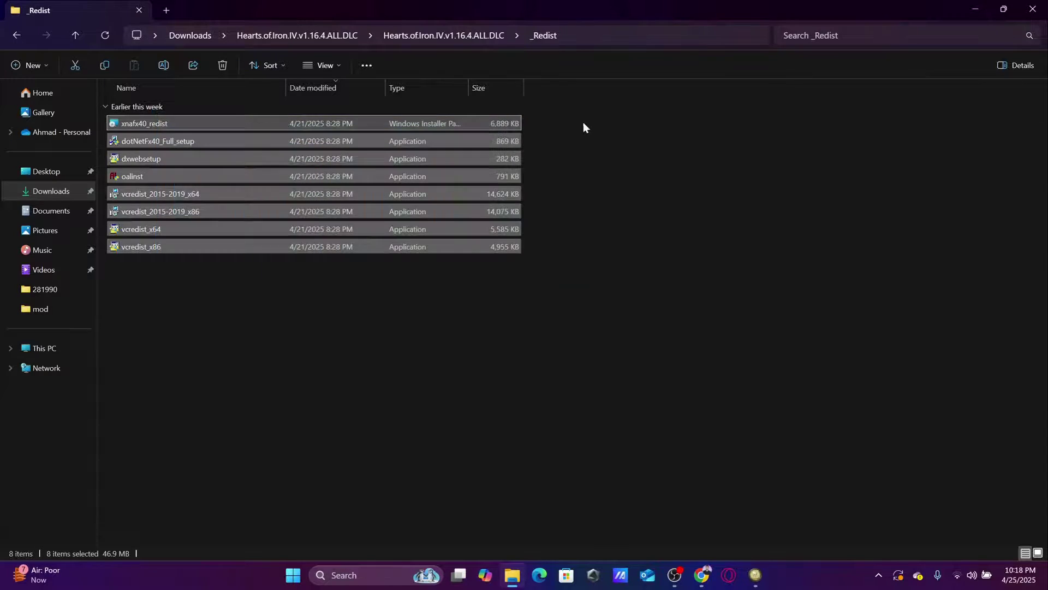
left_click(484, 38)
double_click(230, 175)
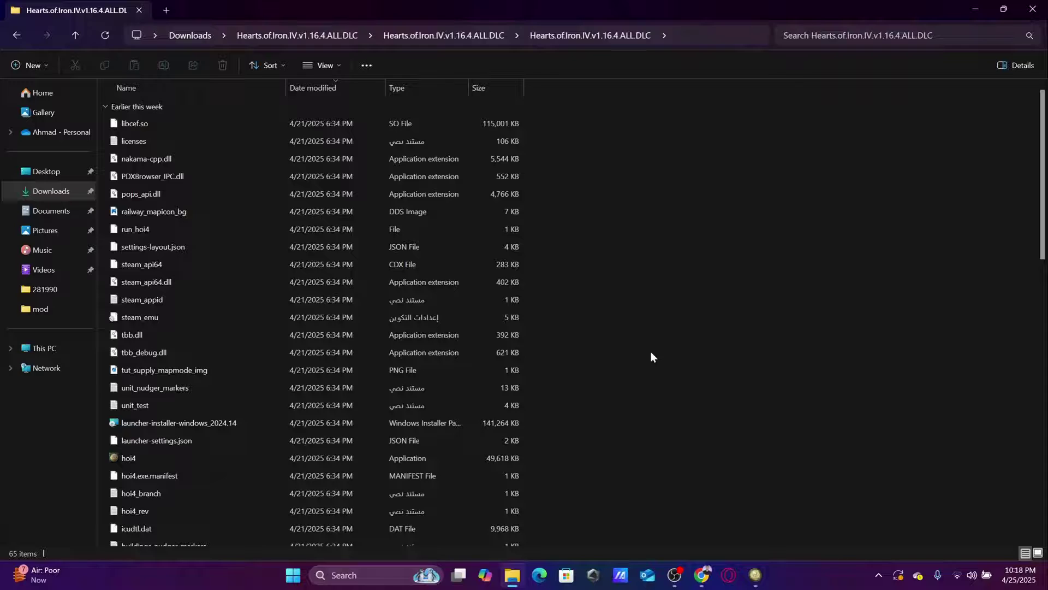
Step: Navigate from Downloads to Documents > Paradox Interactive > Hearts of Iron IV > mod
scroll(653, 341, "down", 12)
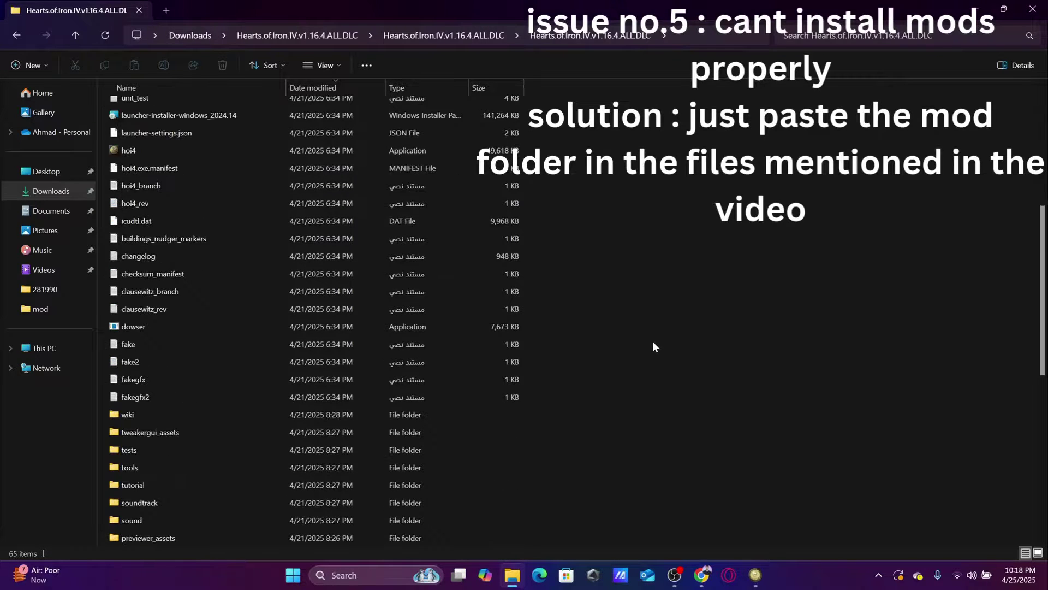
left_click(51, 191)
left_click(192, 359)
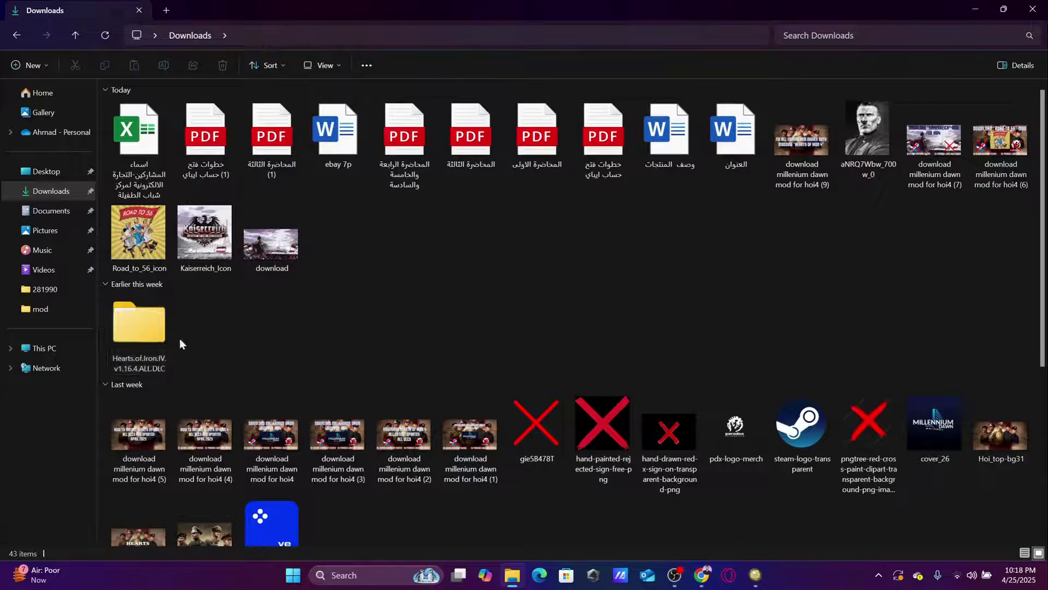
left_click(64, 212)
double_click(174, 125)
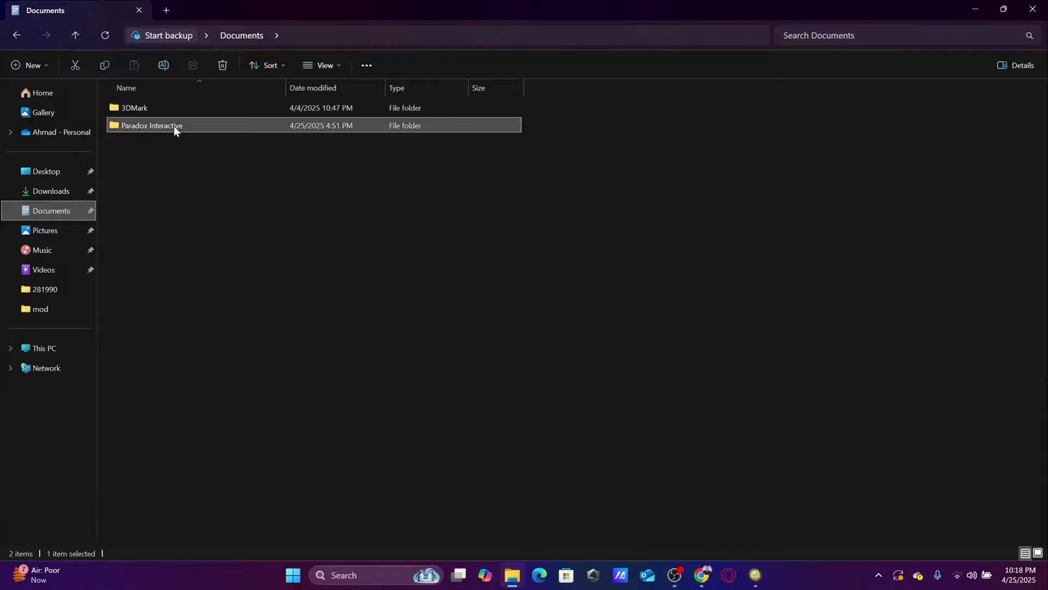
left_click(173, 105)
double_click(173, 107)
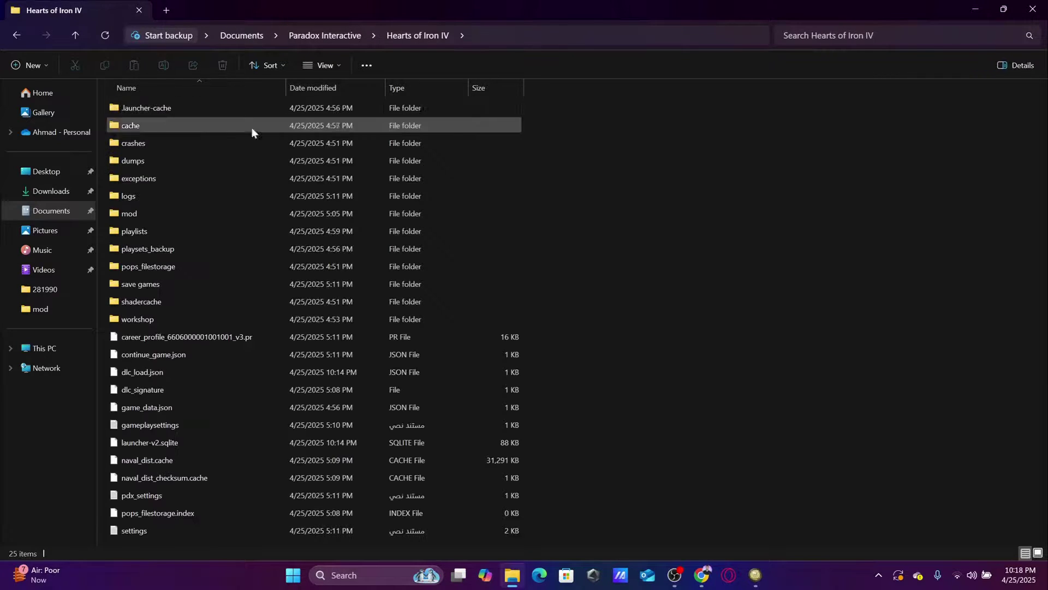
double_click(174, 209)
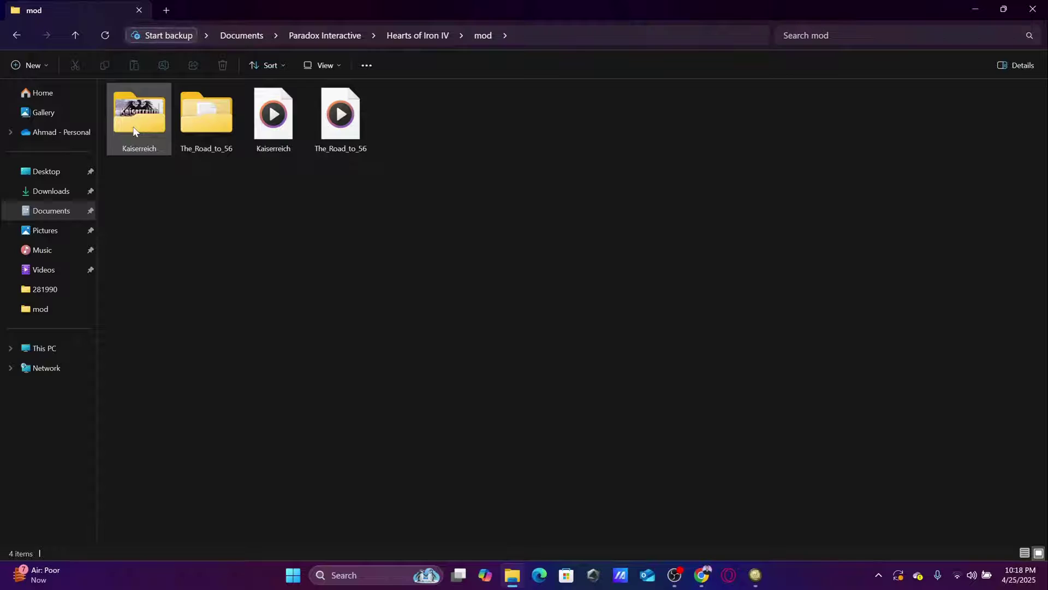
Step: Select the Kaiserreich mod folder and its descriptor file alternately
left_click(135, 143)
left_click(252, 151)
left_click(143, 153)
left_click(271, 140)
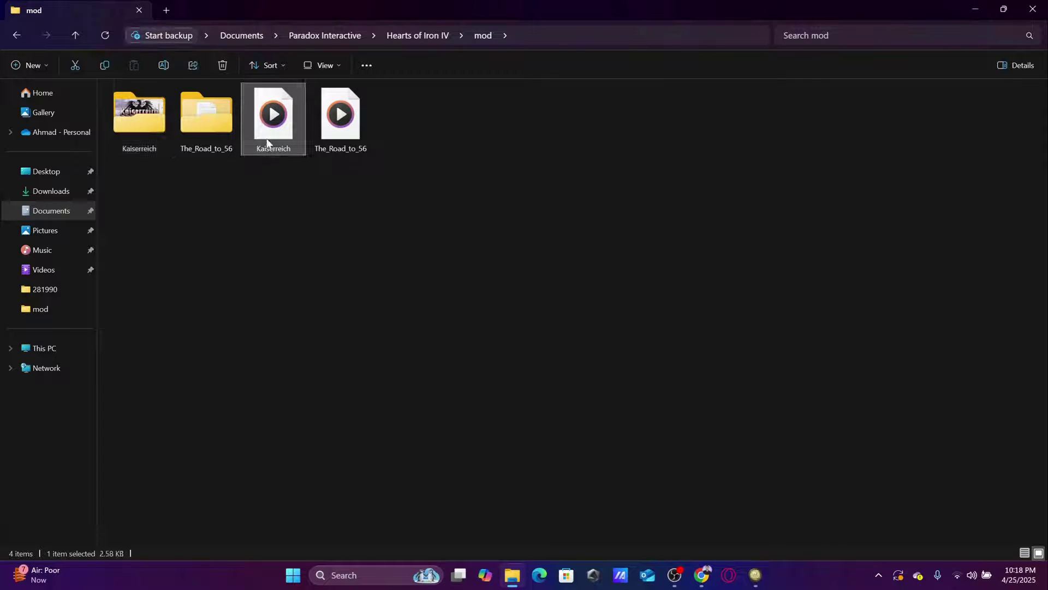
left_click(135, 133)
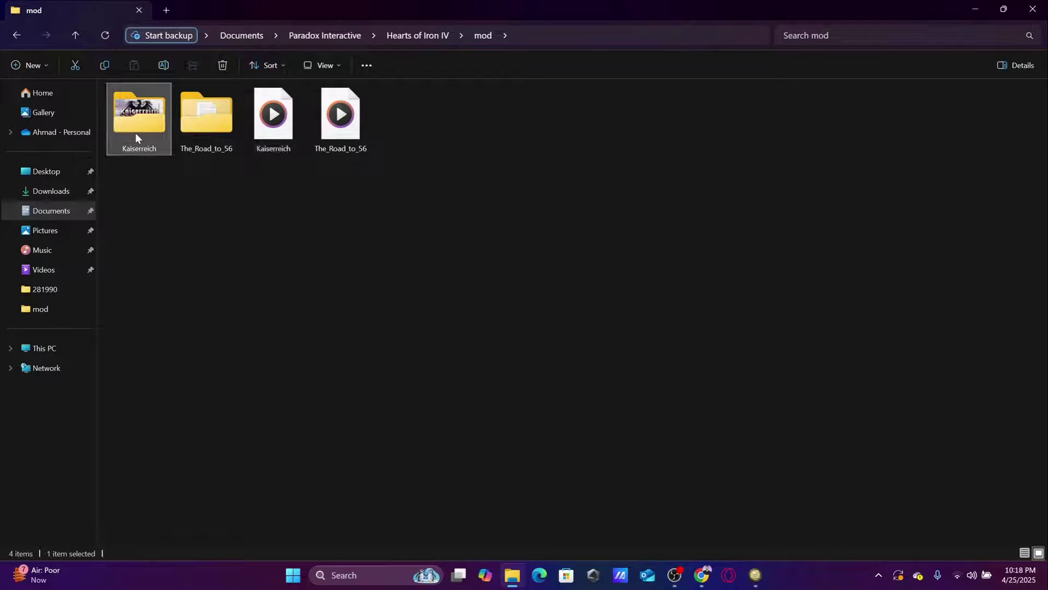
left_click(261, 141)
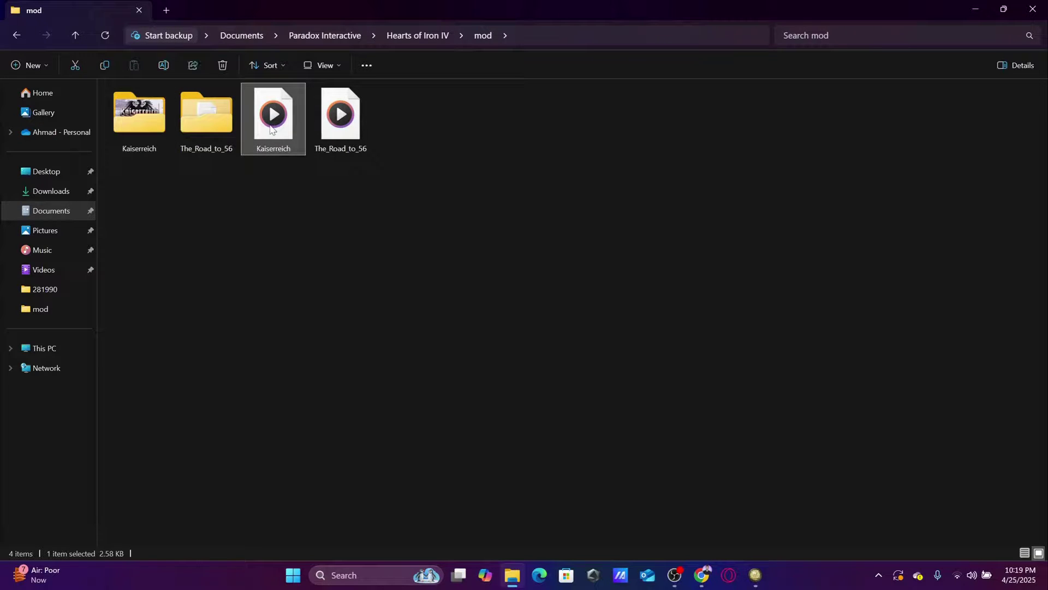
left_click(135, 111)
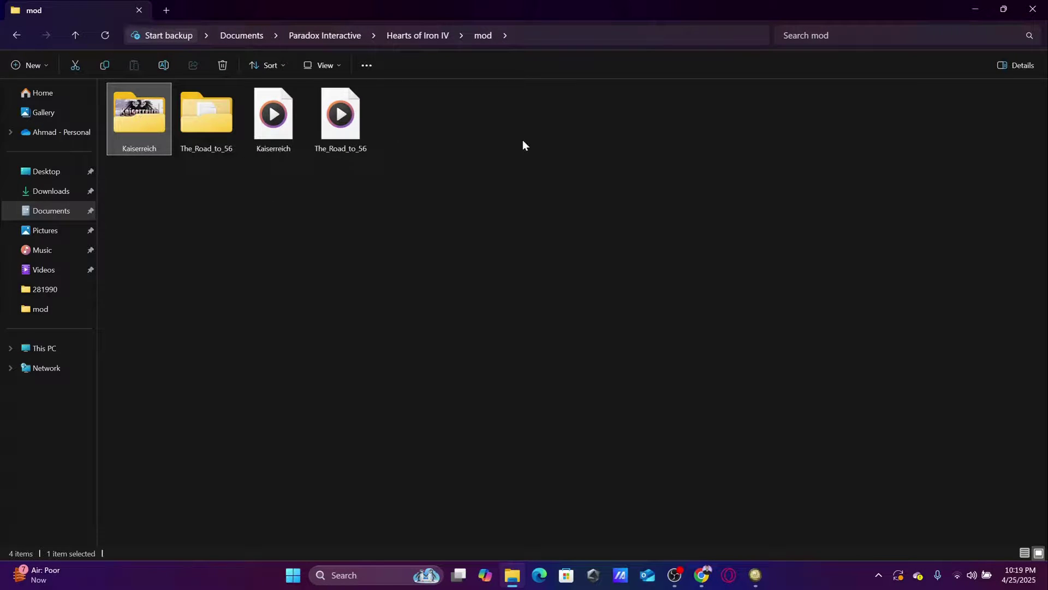
left_click(480, 150)
Step: Reselect the Kaiserreich descriptor, clear it, and reveal the mod folder's full path
left_click(271, 138)
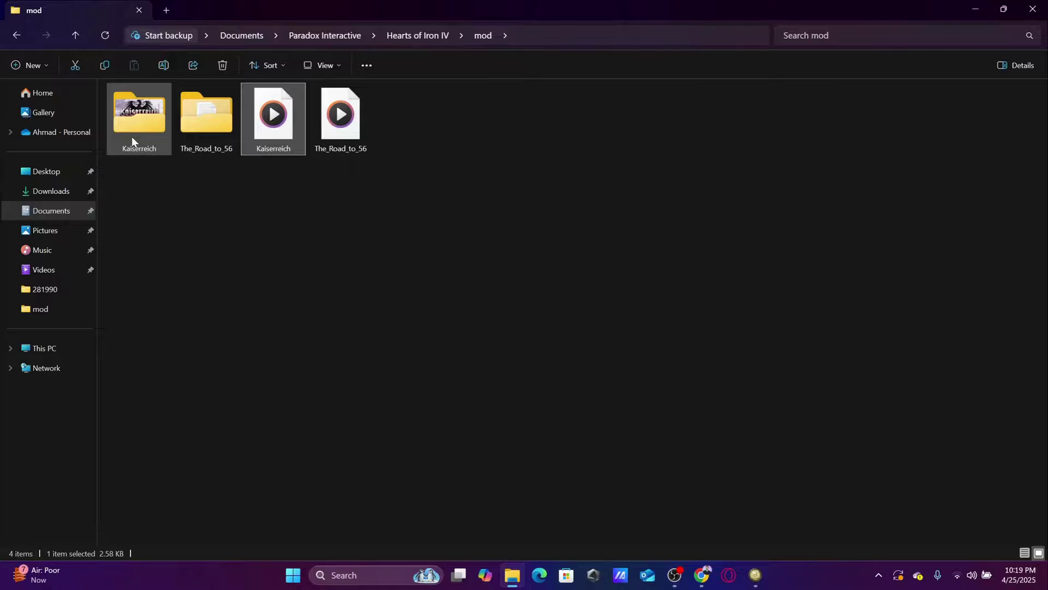
left_click(352, 188)
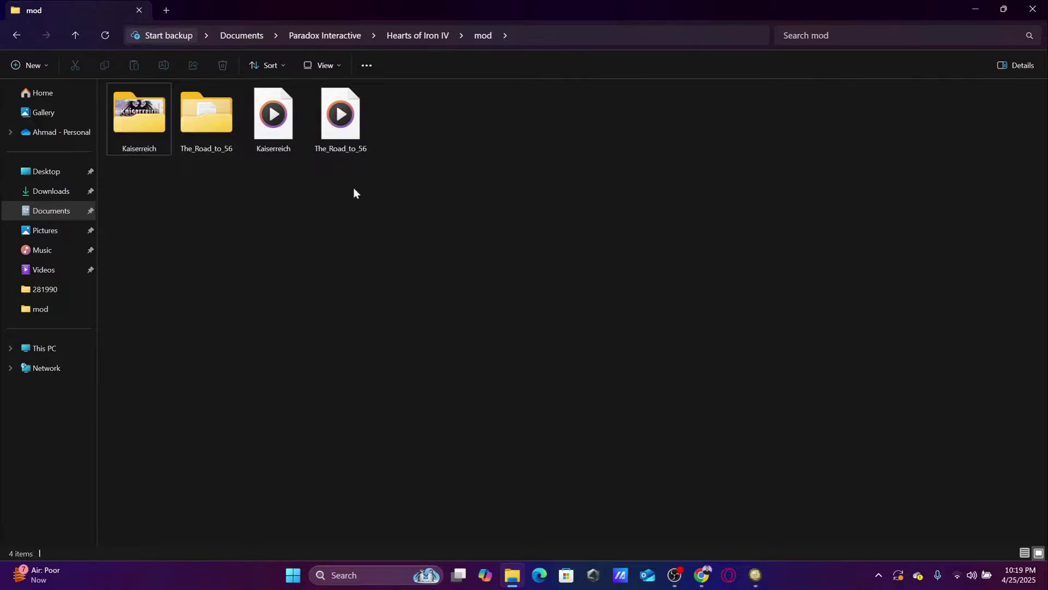
left_click(430, 26)
left_click(435, 115)
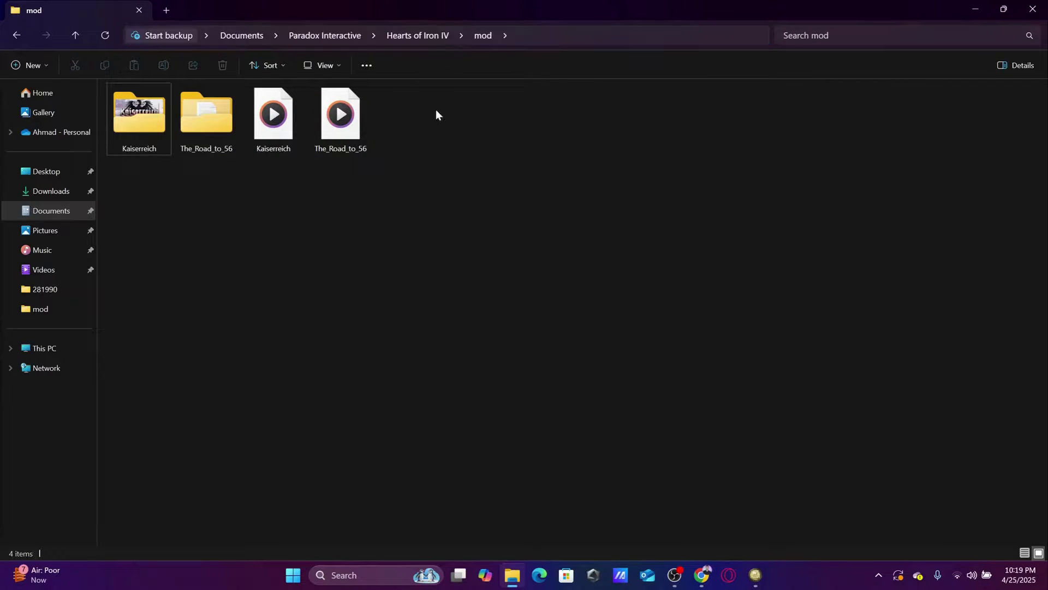
Step: Go up to Hearts of Iron IV and open workshop > content > 281990
left_click(427, 36)
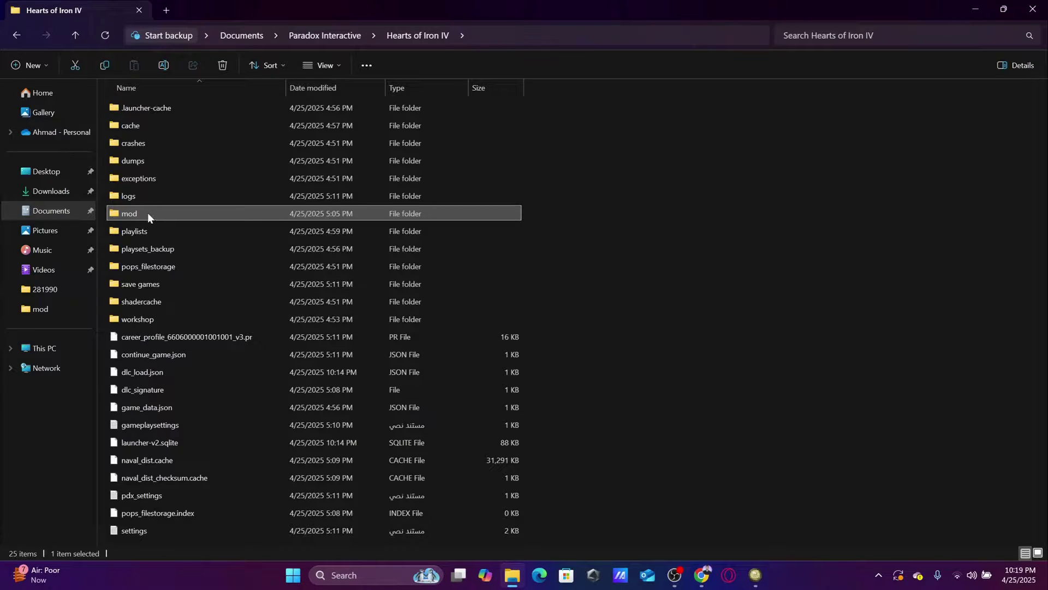
double_click(148, 211)
left_click(413, 36)
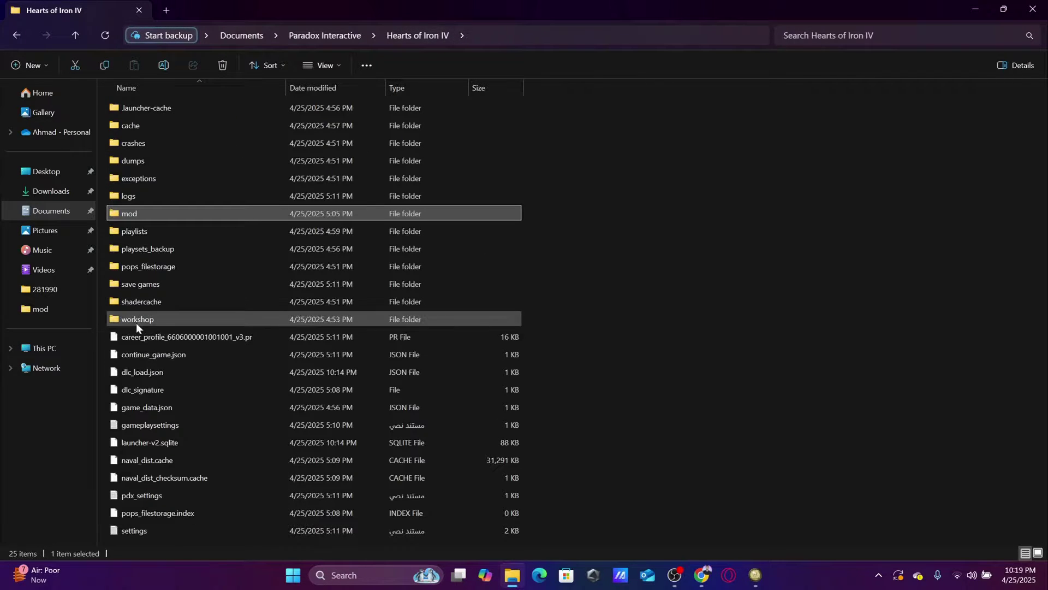
double_click(136, 322)
double_click(143, 108)
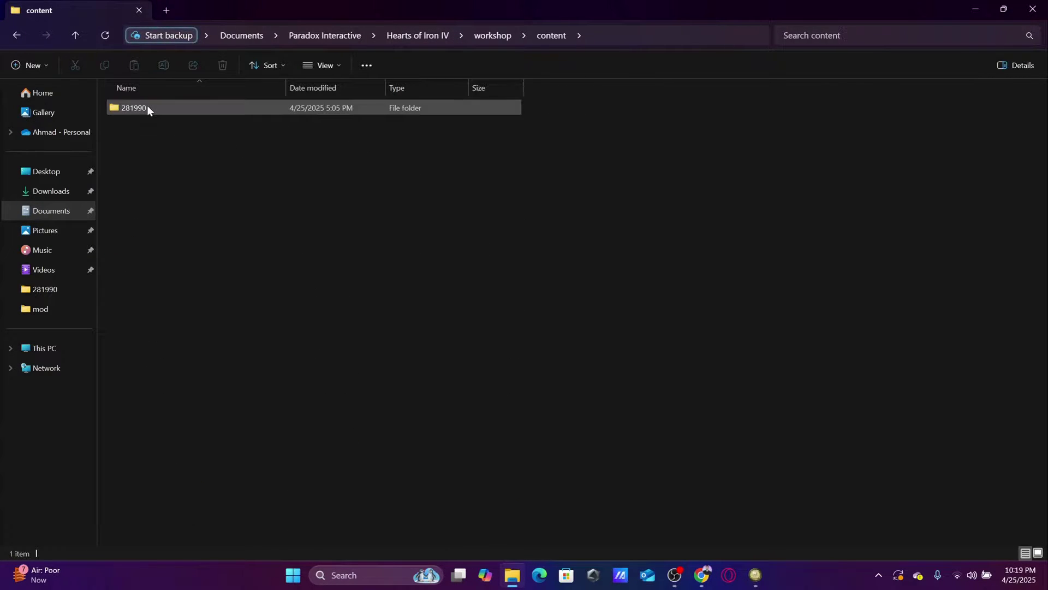
double_click(175, 107)
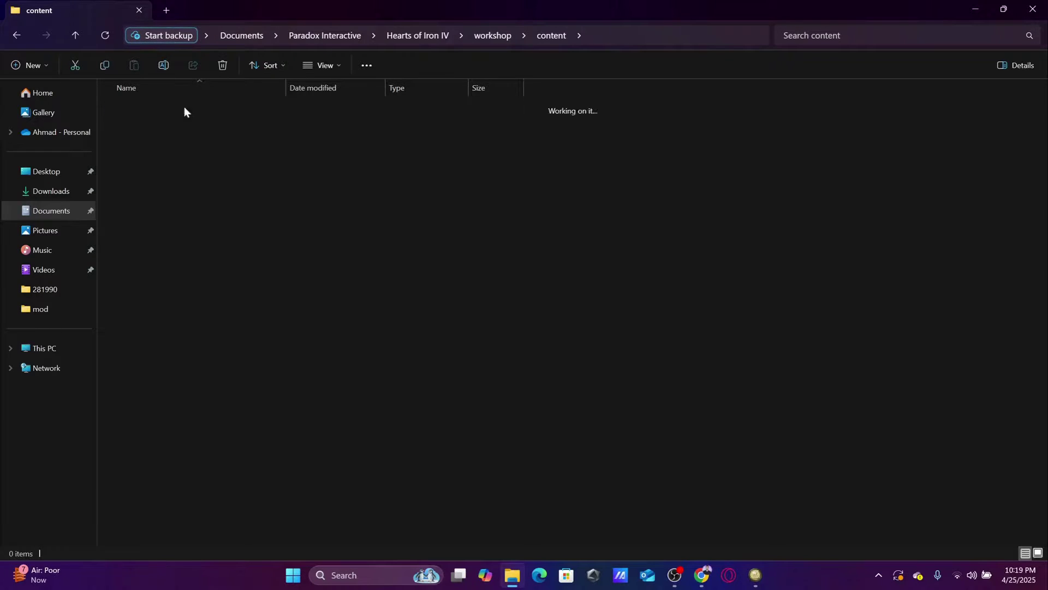